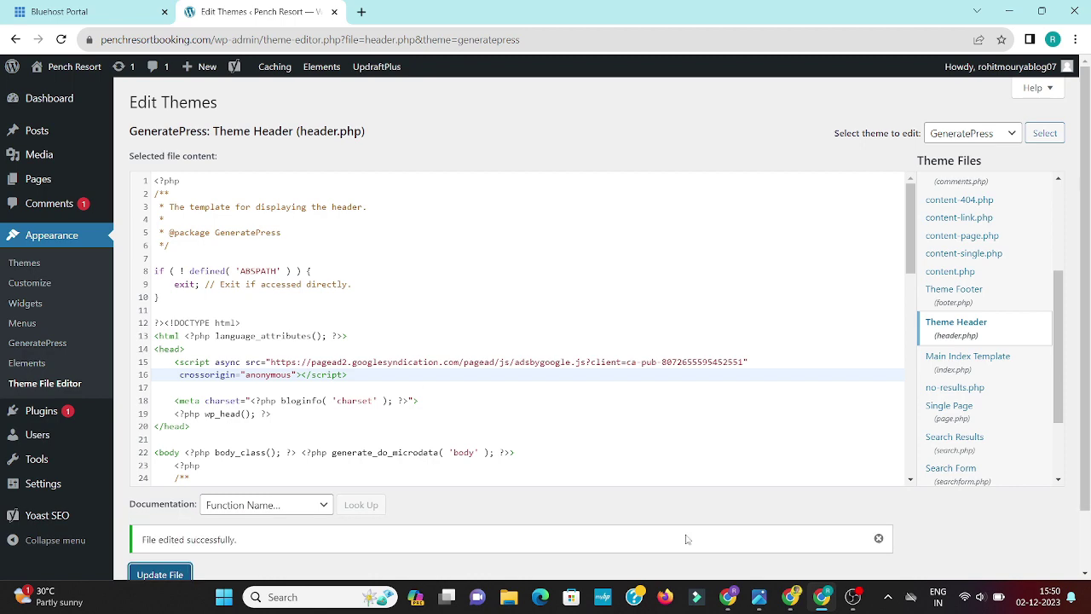
- Switch to AdSense and try to verify ownership of penchresortbooking.com with the AdSense code snippet, marking the code as placed
left_click(821, 601)
left_click(316, 465)
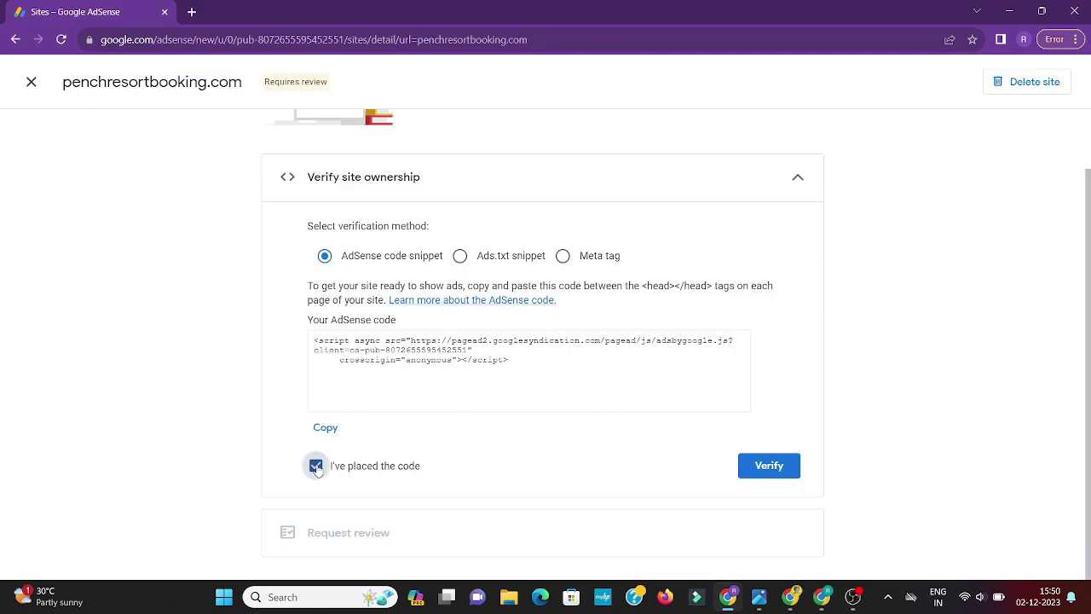
left_click(777, 468)
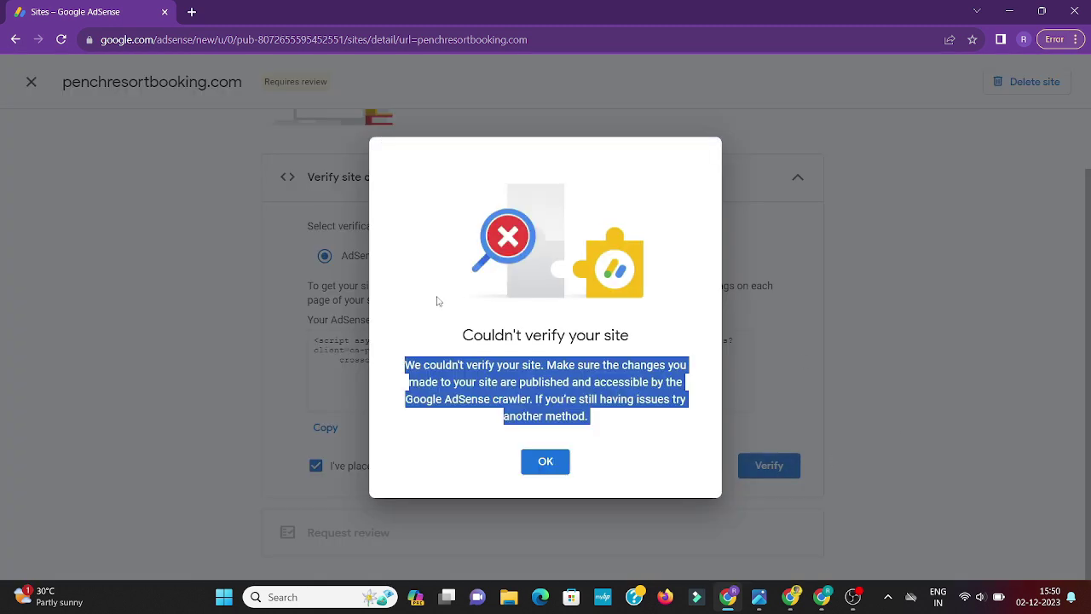
left_click(414, 298)
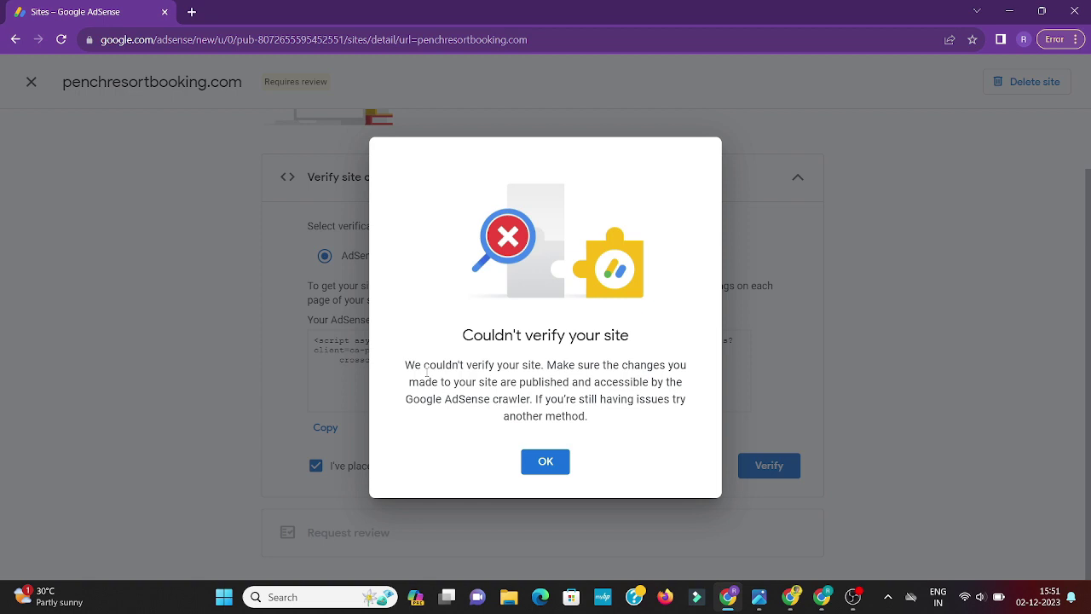
left_click(546, 461)
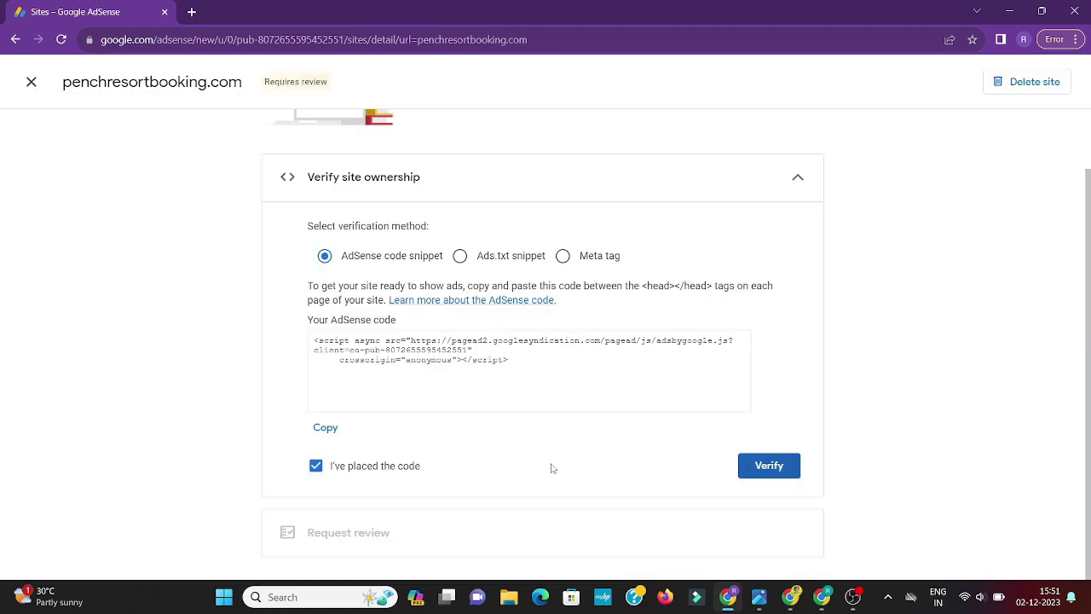
- Return to the AdSense site list and delete penchresortbooking.com
left_click(30, 81)
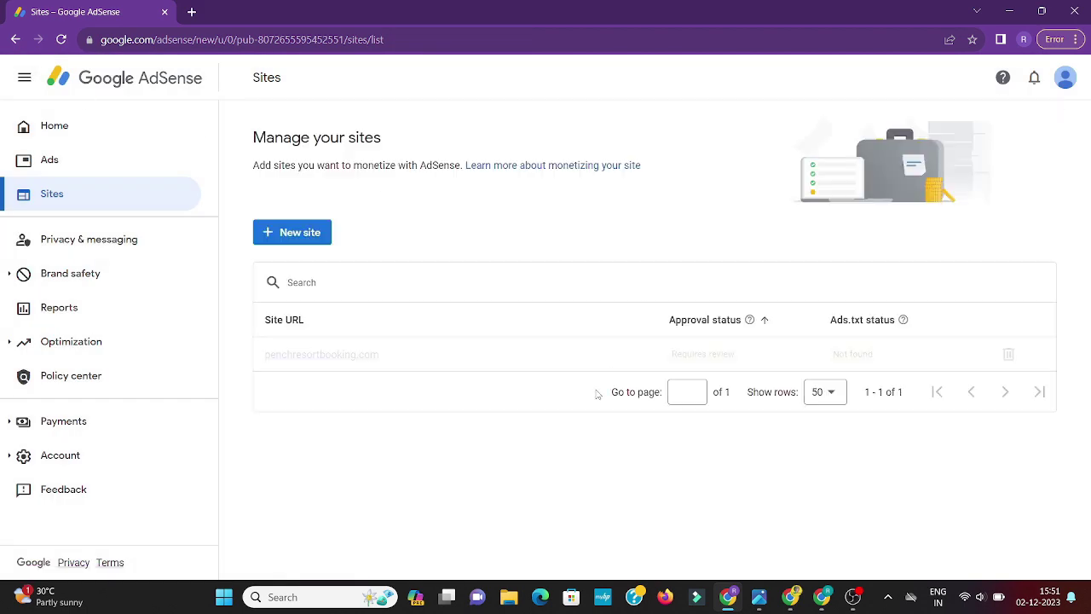
left_click(1007, 355)
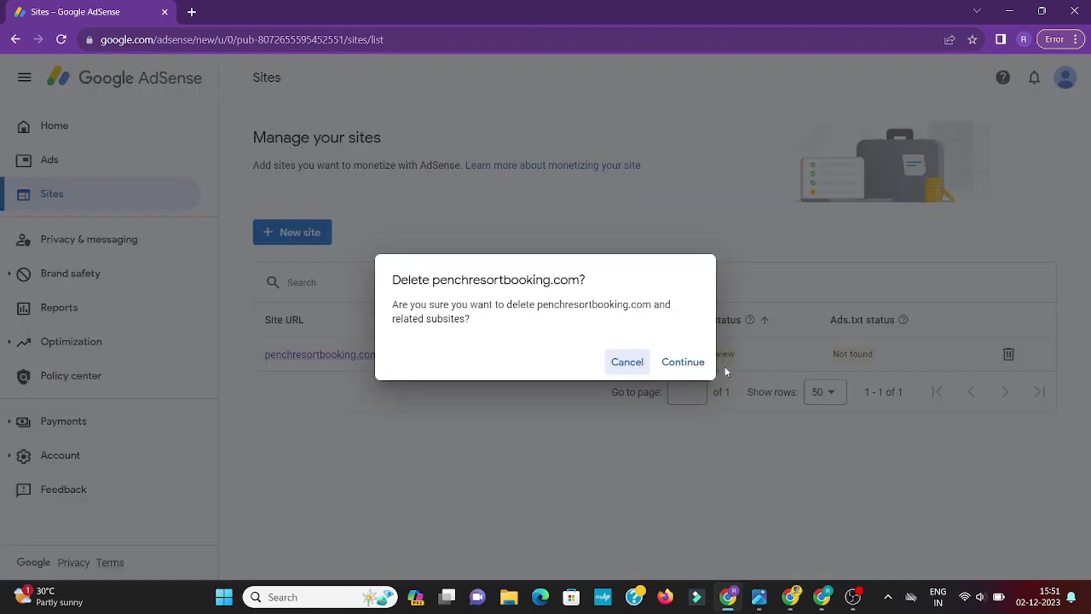
left_click(684, 365)
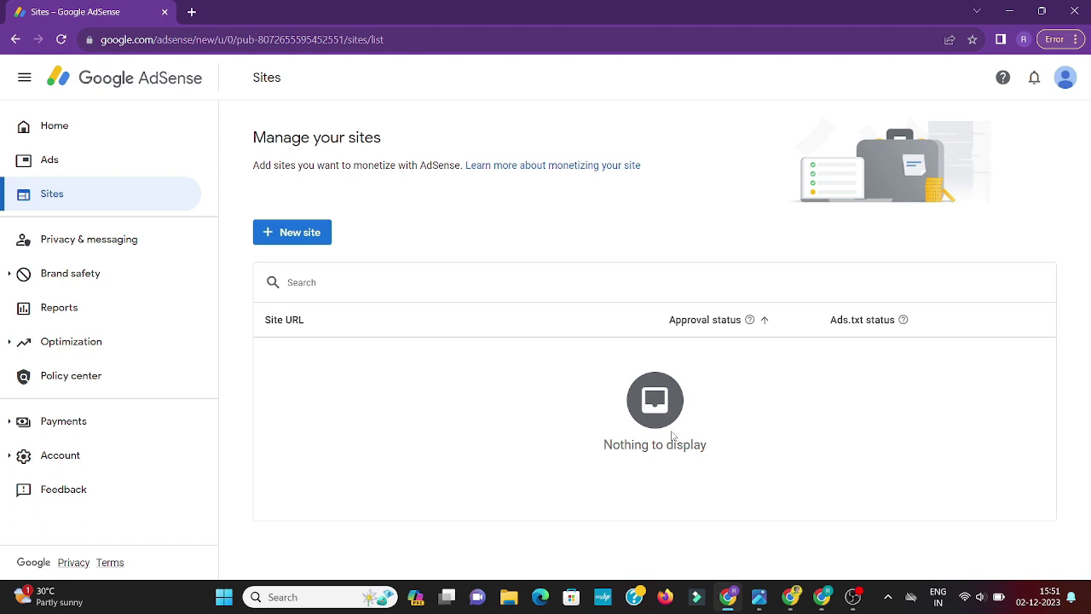
- Look through the AdSense Home, Sites and Ads pages
left_click(75, 132)
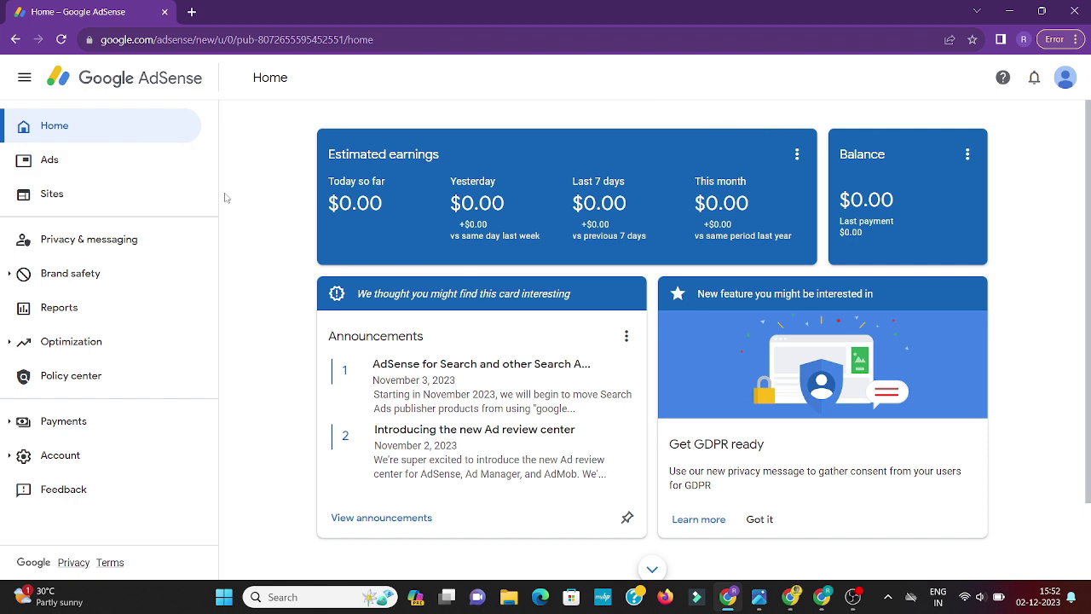
left_click(74, 197)
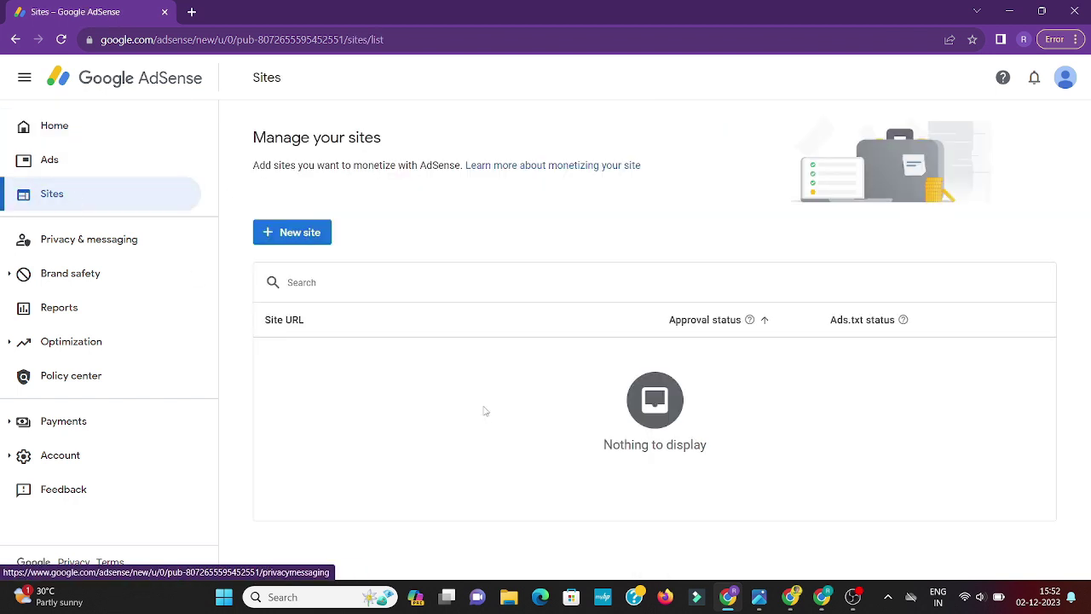
left_click(50, 159)
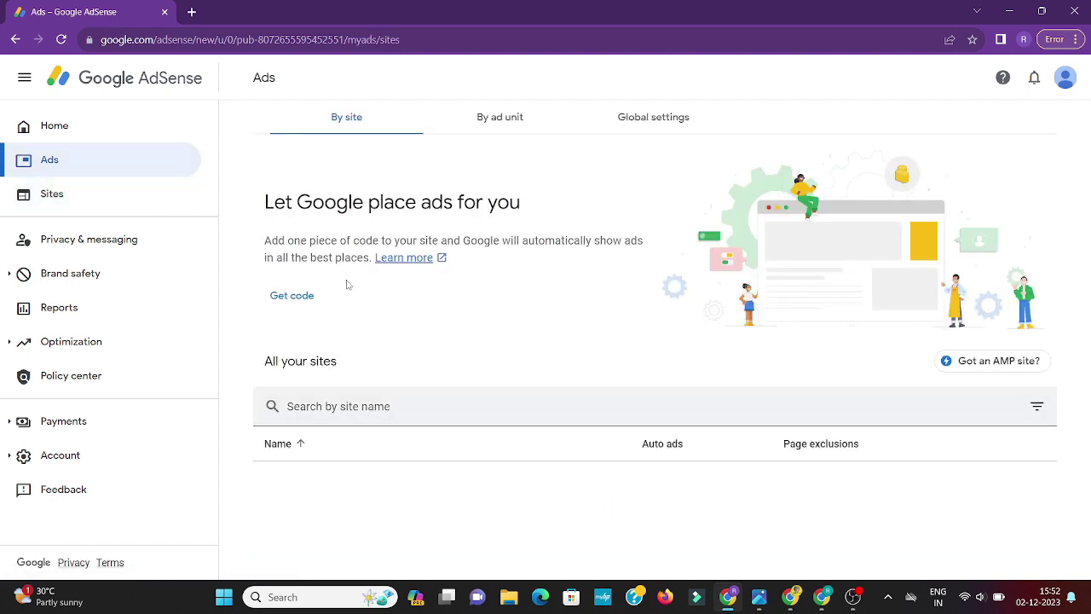
left_click(174, 129)
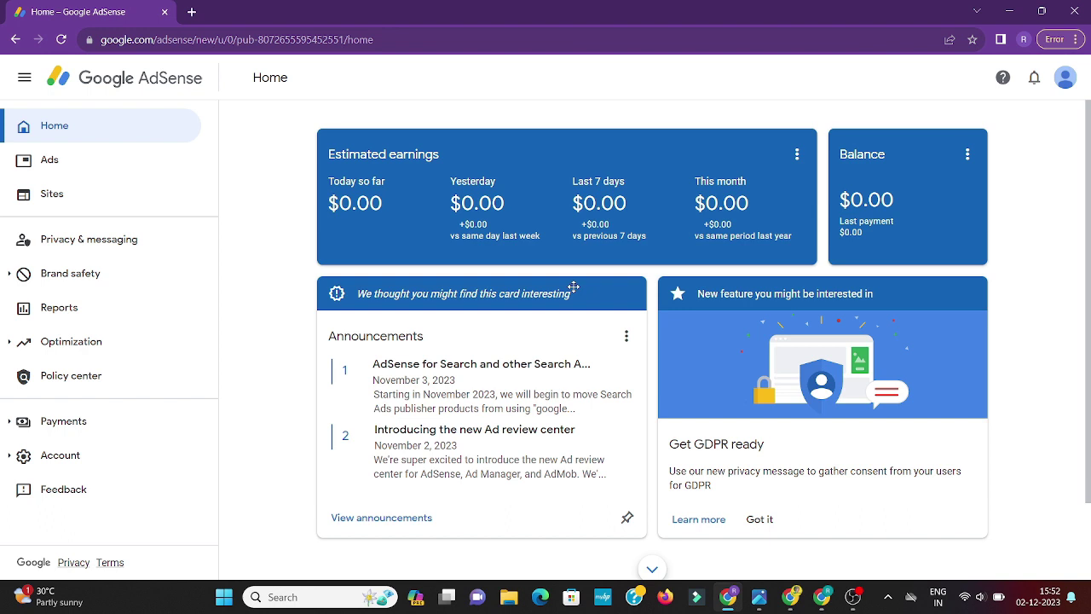
left_click(67, 171)
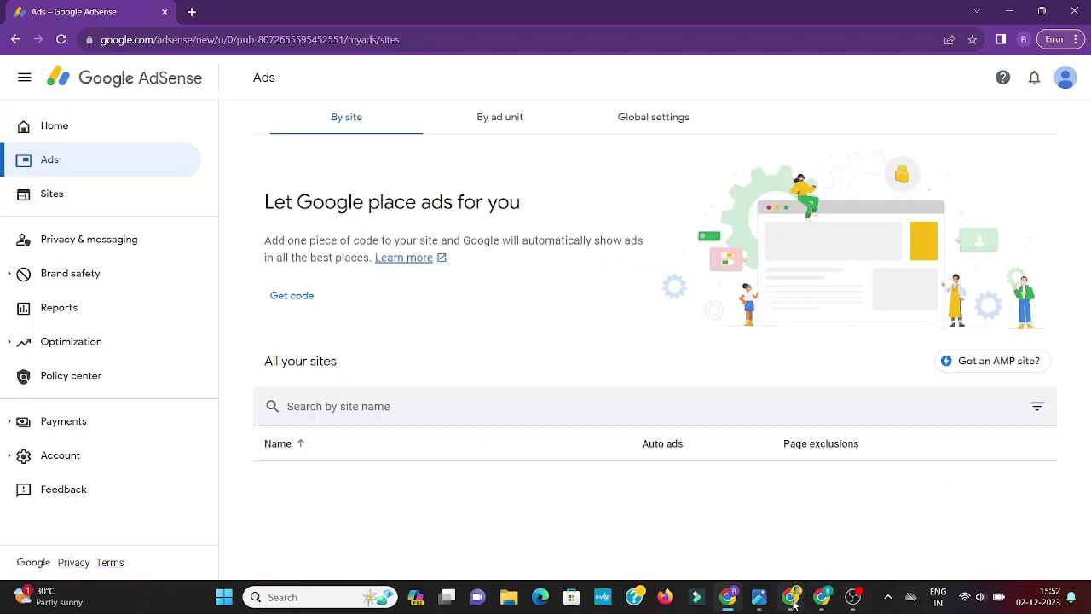
- Switch to the YouTube channel and browse its uploaded videos for the AdSense and WordPress tutorials
left_click(792, 598)
scroll(511, 324, "down", 10)
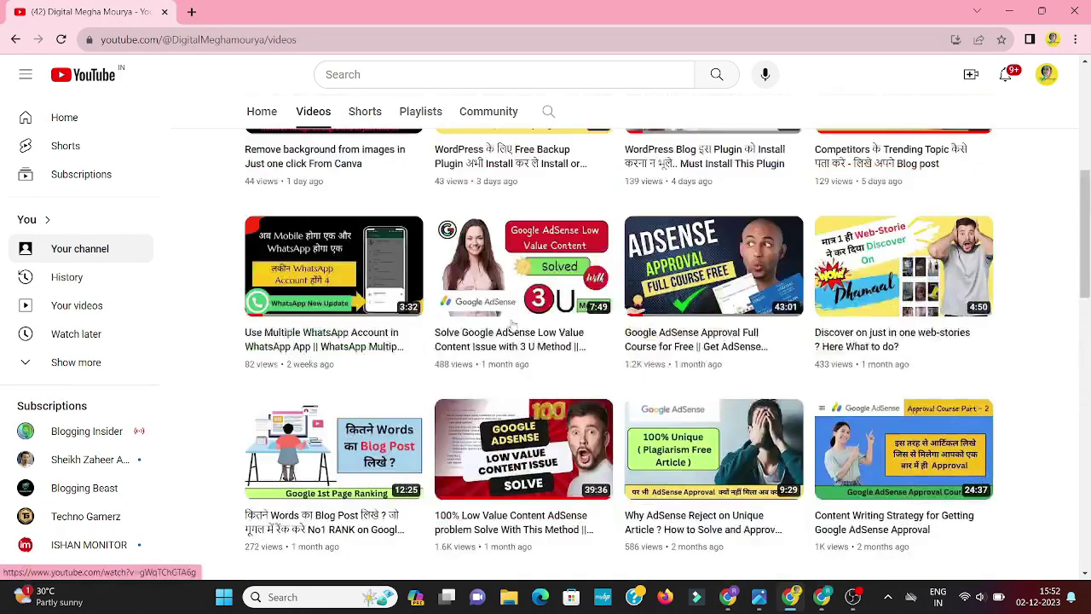
scroll(511, 324, "up", 5)
scroll(583, 343, "down", 2)
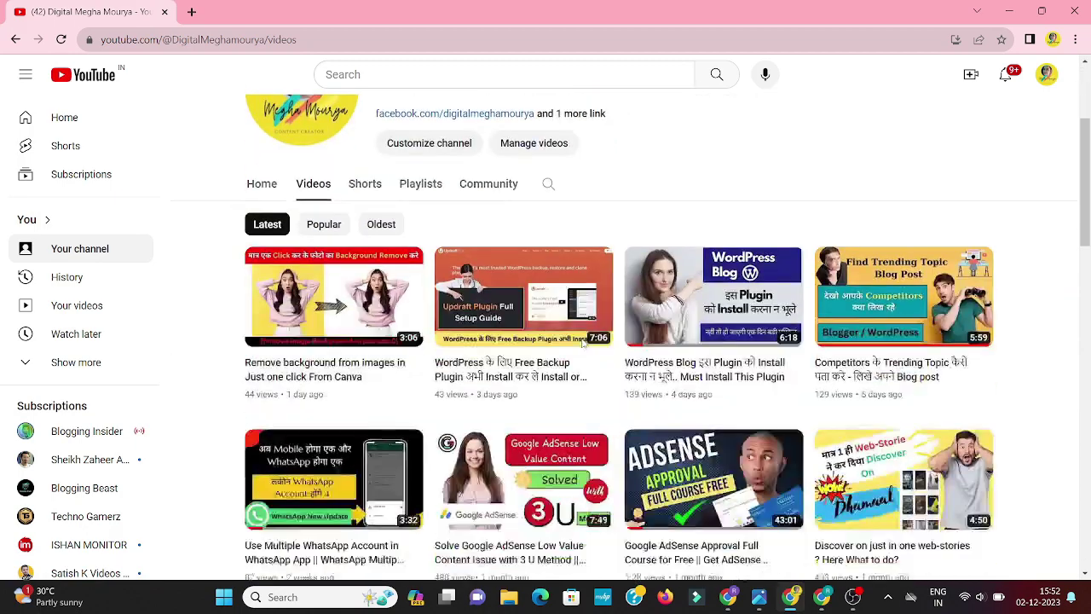
scroll(583, 342, "down", 10)
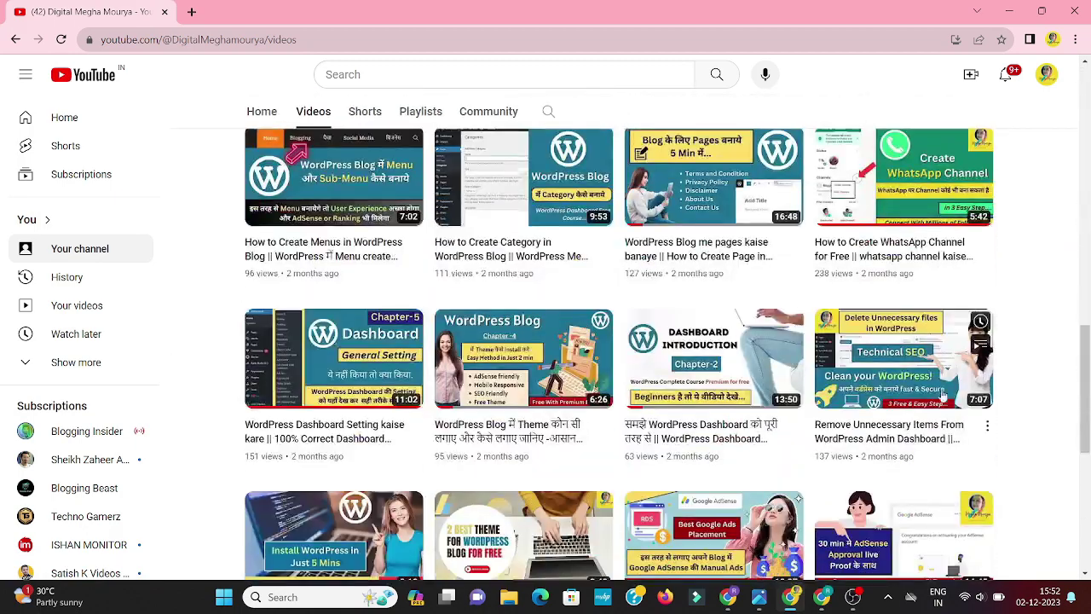
scroll(944, 397, "down", 2)
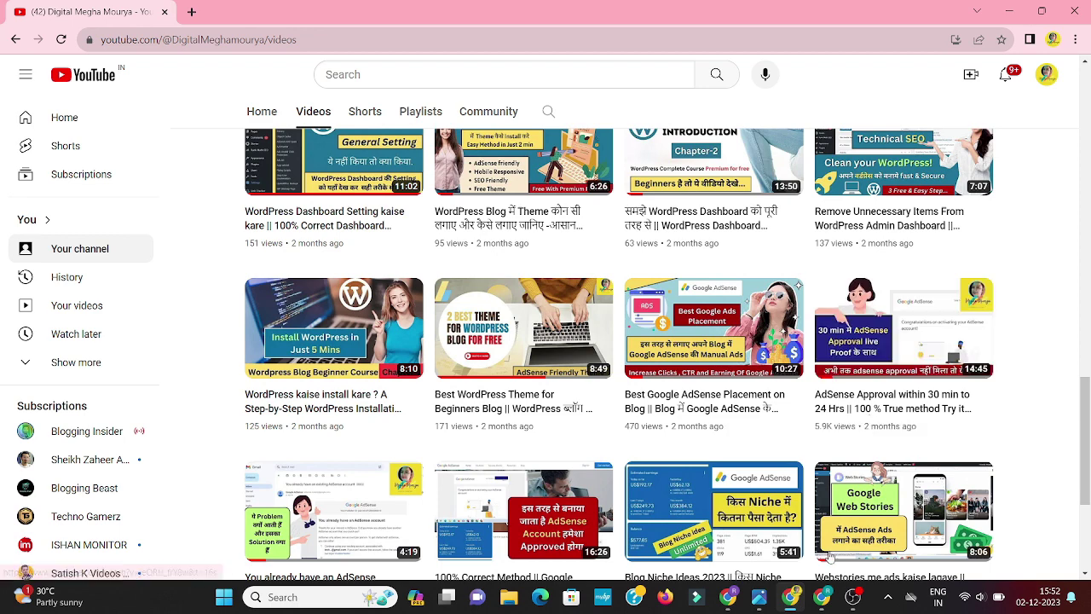
- Switch back to AdSense and view the account's home page
mouse_move(782, 608)
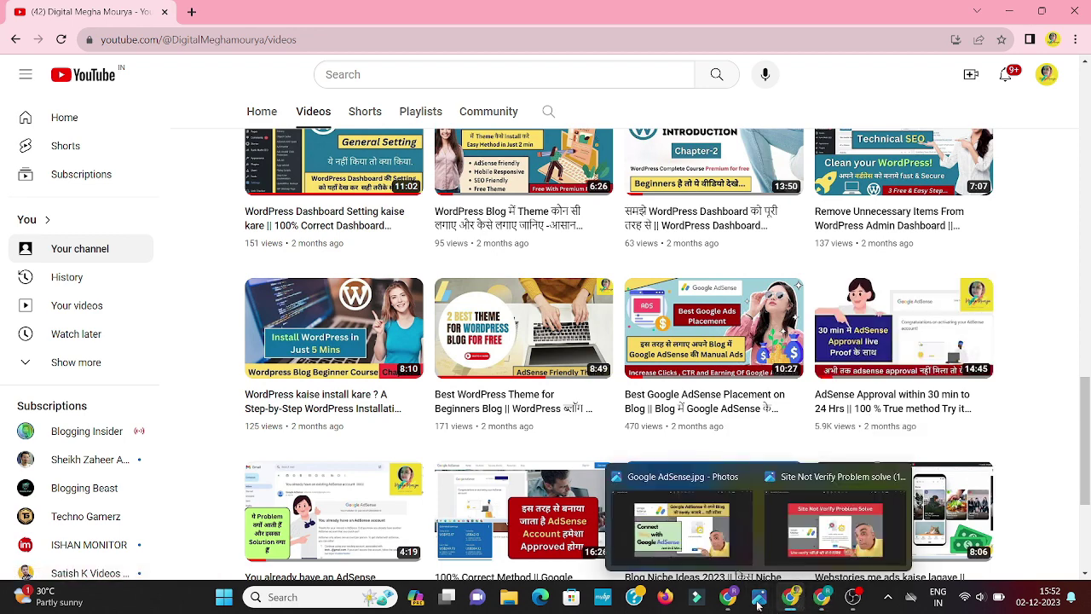
left_click(724, 590)
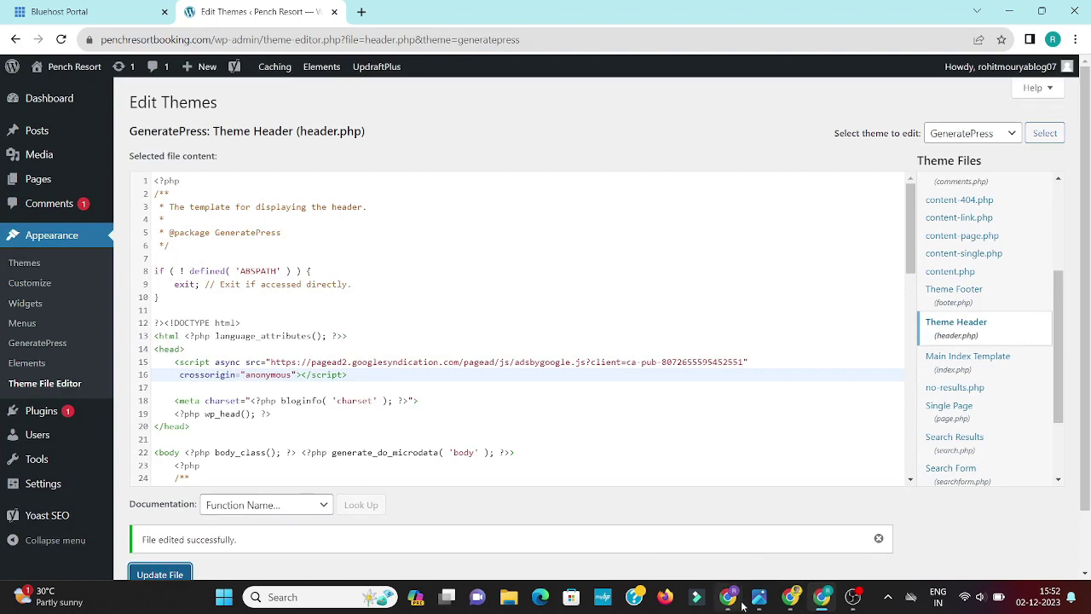
left_click(726, 594)
left_click(92, 134)
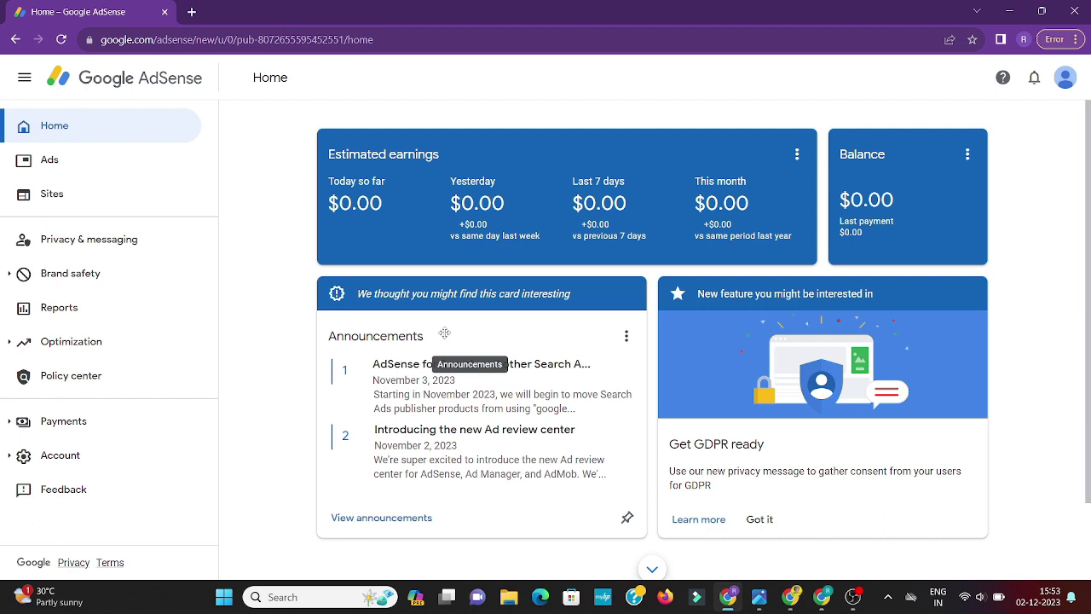
- Switch to the WordPress admin and open the GeneratePress theme's header.php in the Theme File Editor
mouse_move(730, 607)
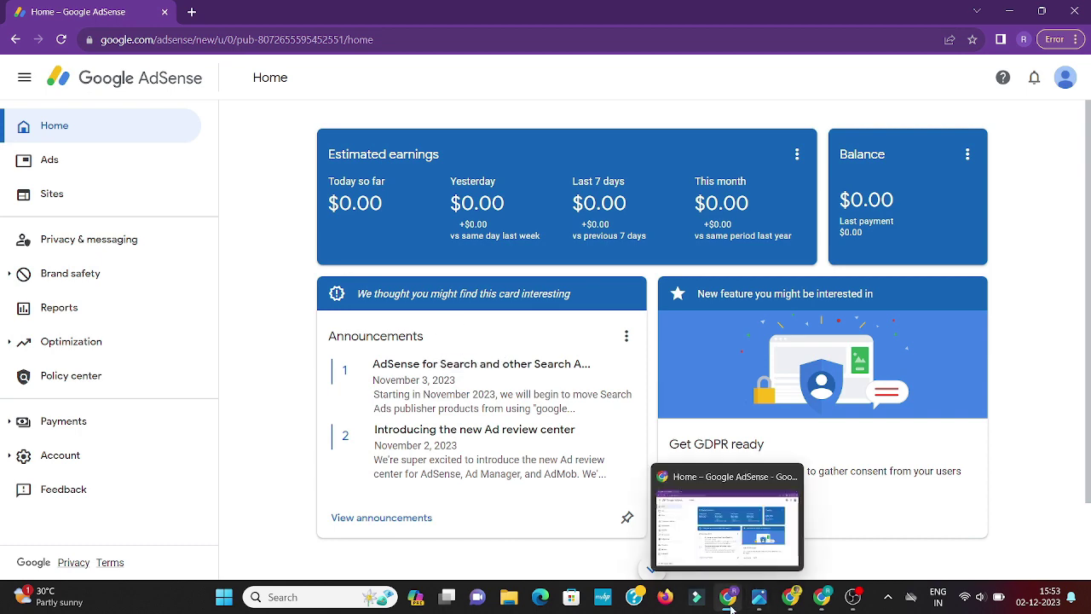
left_click(823, 600)
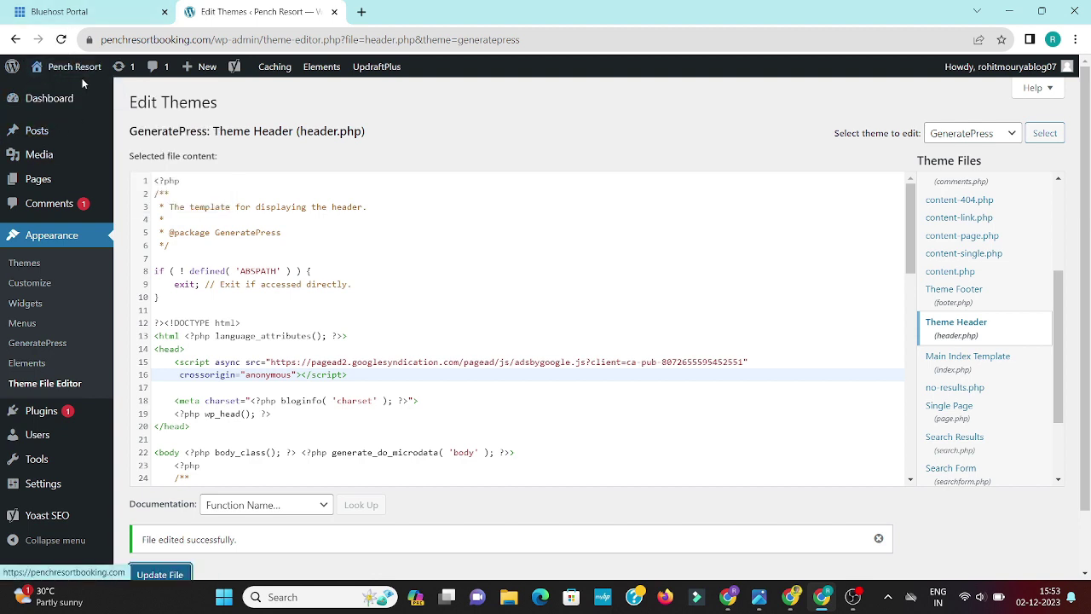
mouse_move(59, 102)
left_click(132, 103)
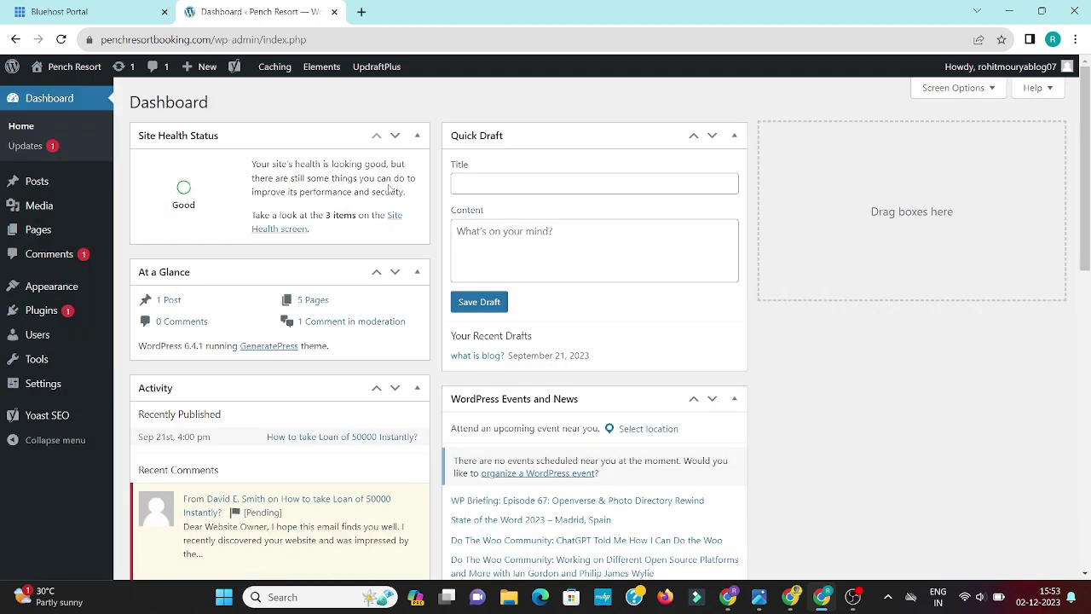
mouse_move(47, 312)
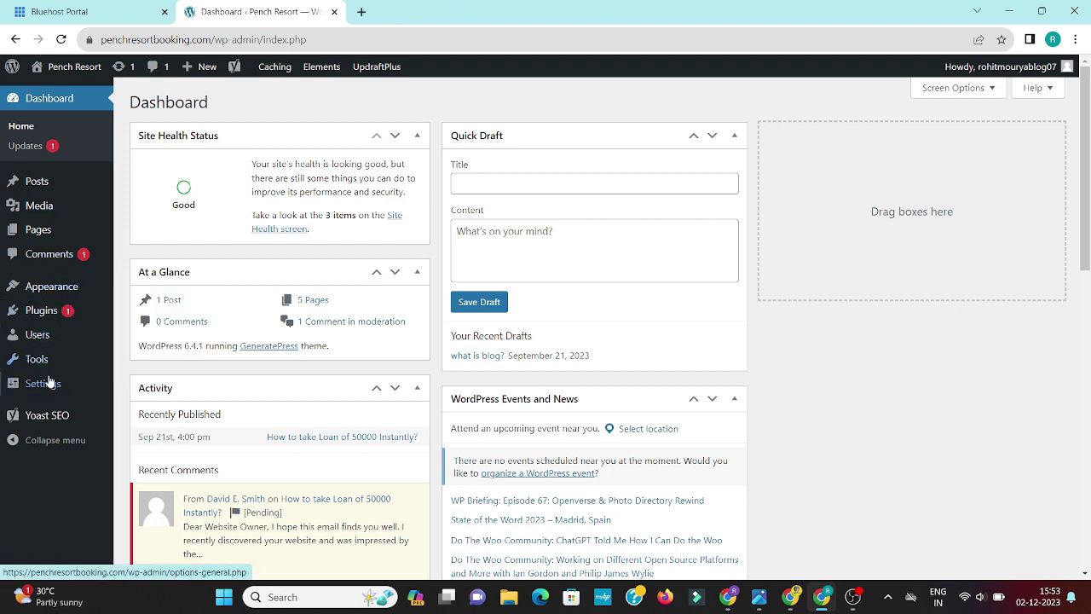
mouse_move(60, 286)
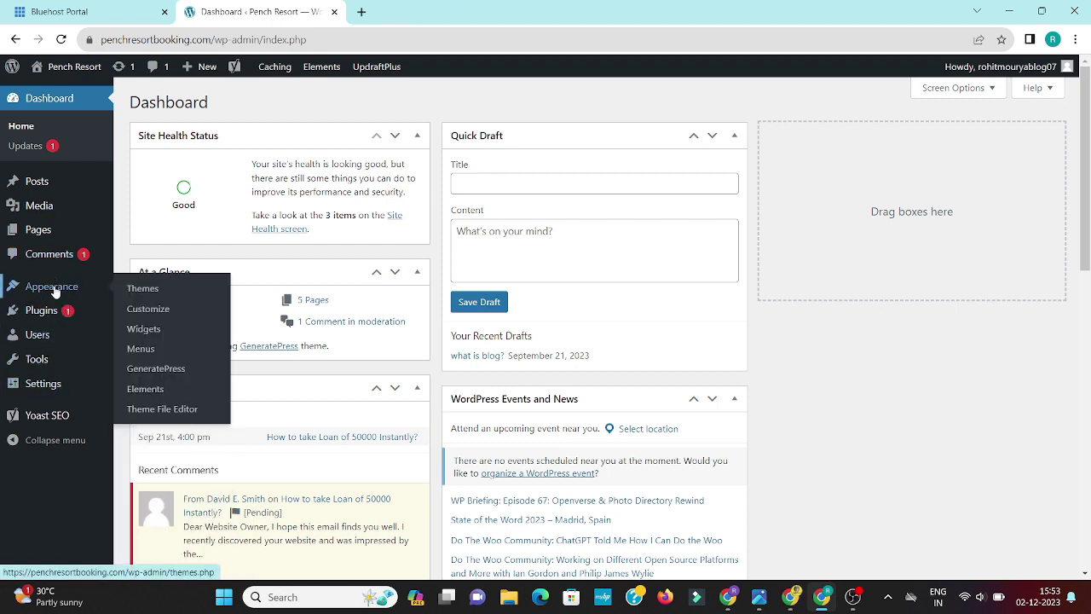
left_click(182, 409)
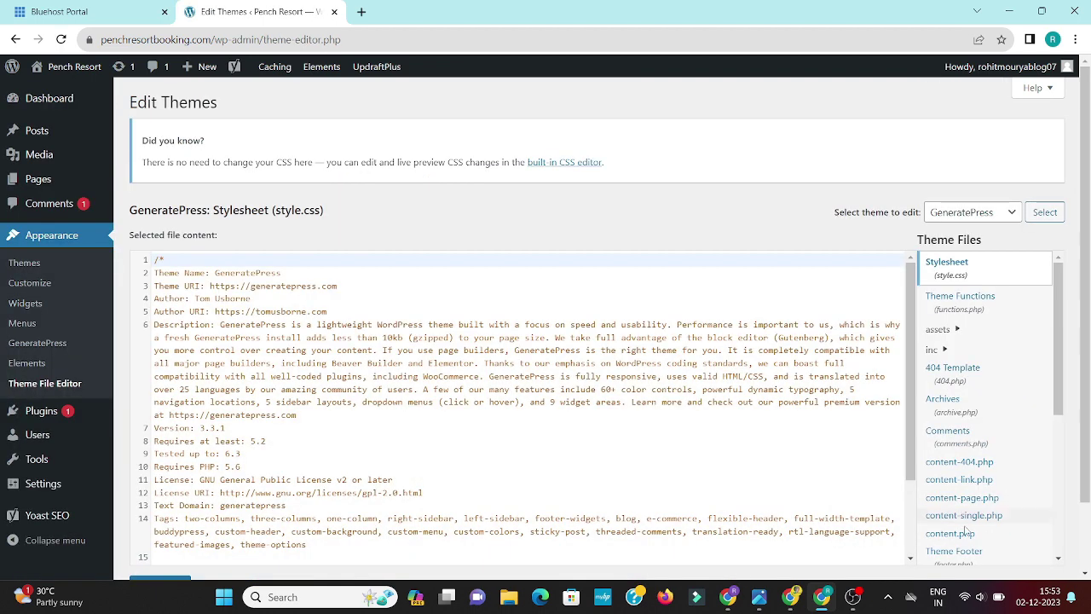
scroll(966, 533, "down", 3)
left_click(959, 445)
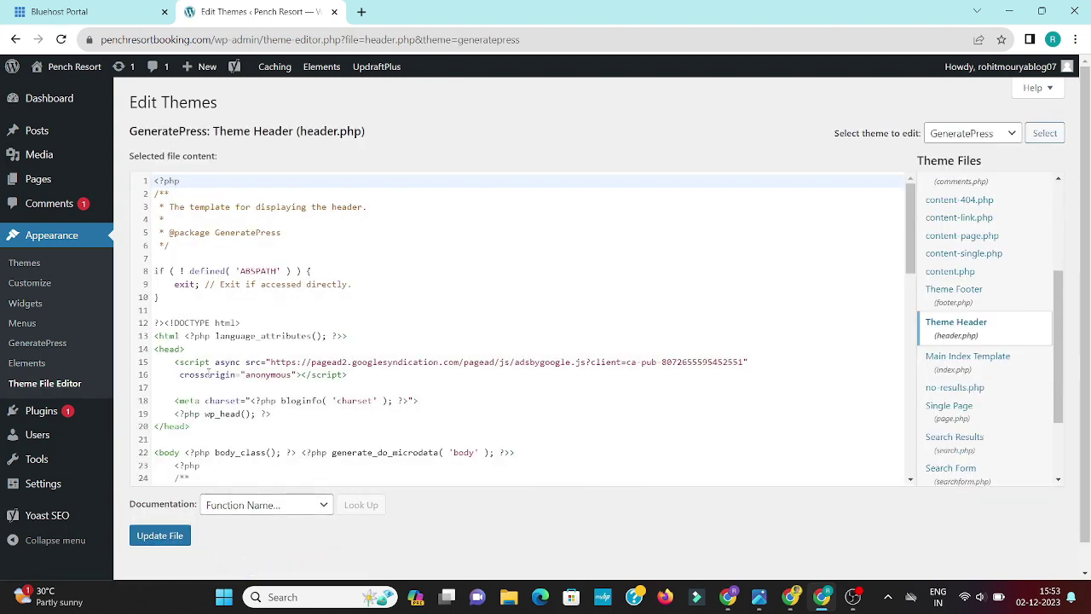
- Delete the AdSense script from the head section of header.php and update the file
double_click(207, 374)
left_click(371, 373)
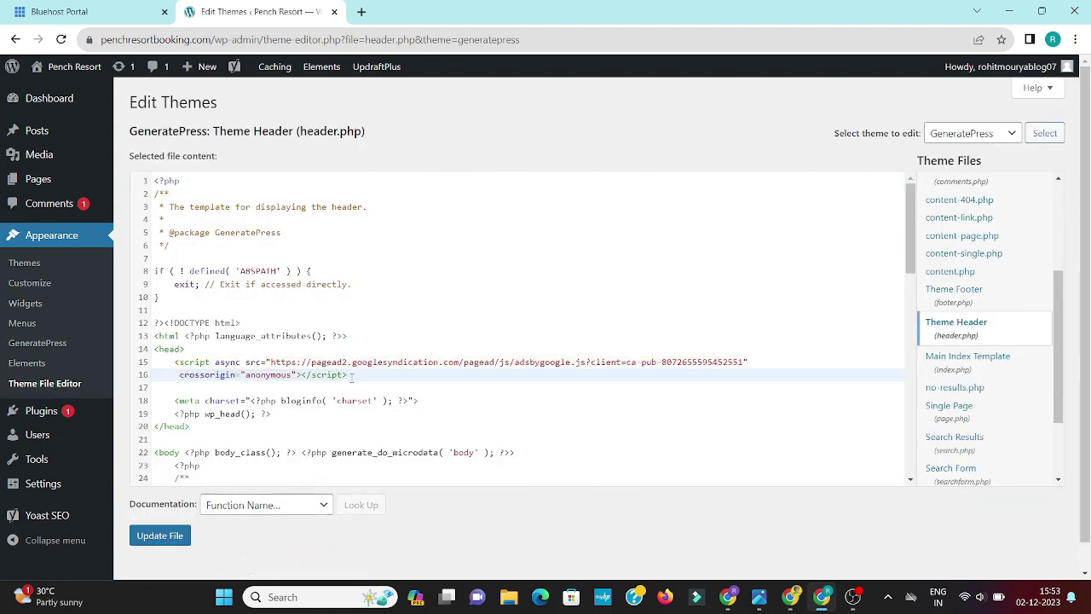
left_click_drag(351, 377, 173, 363)
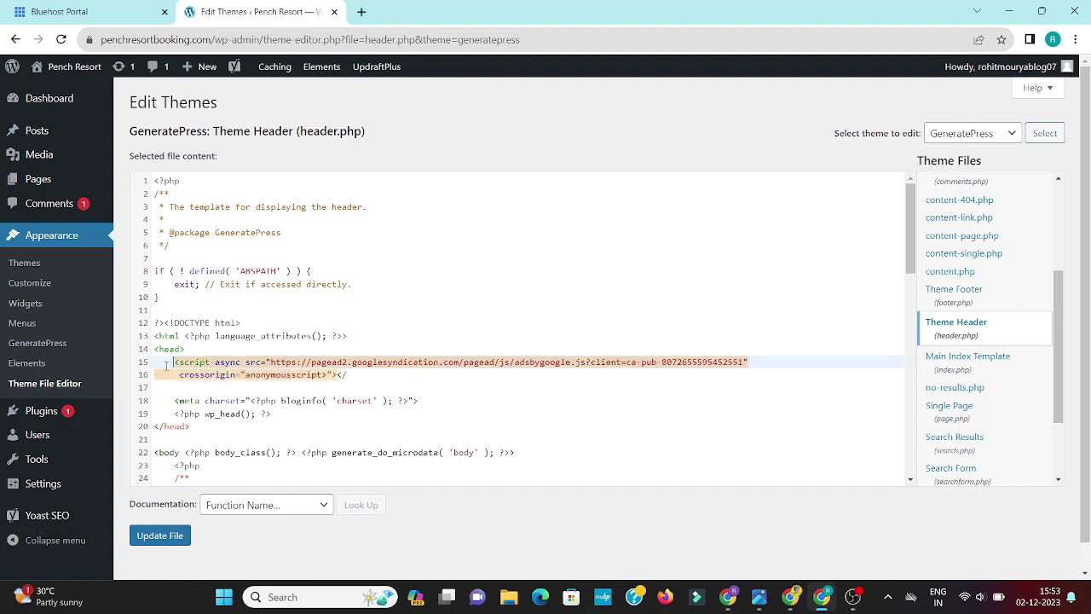
key("BackSpace")
left_click(170, 535)
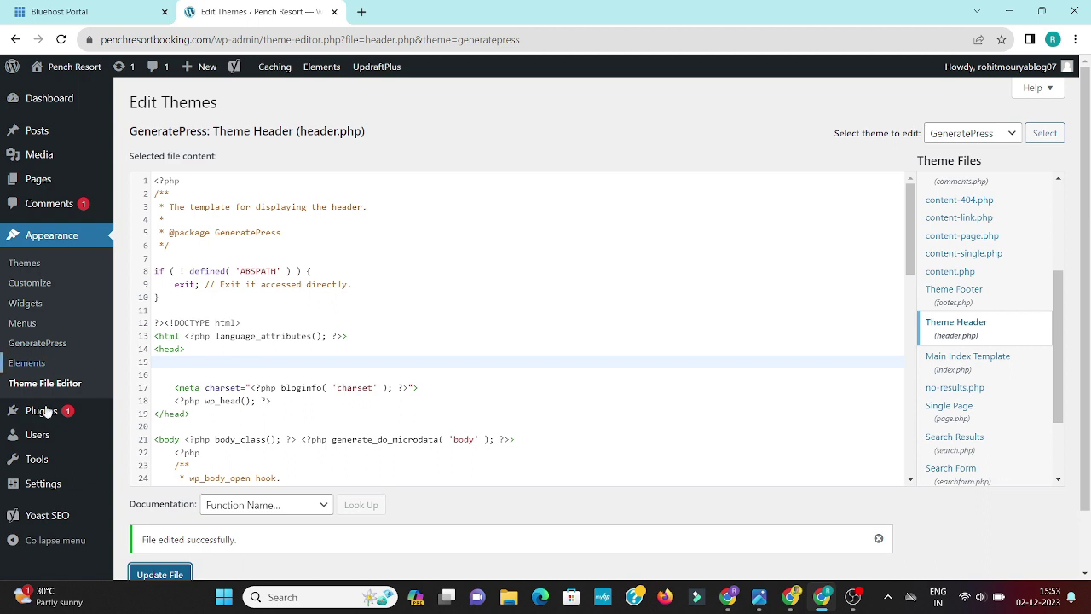
- Clear the entire content of the site's Ads.txt file in the WordPress settings and save the changes
mouse_move(47, 481)
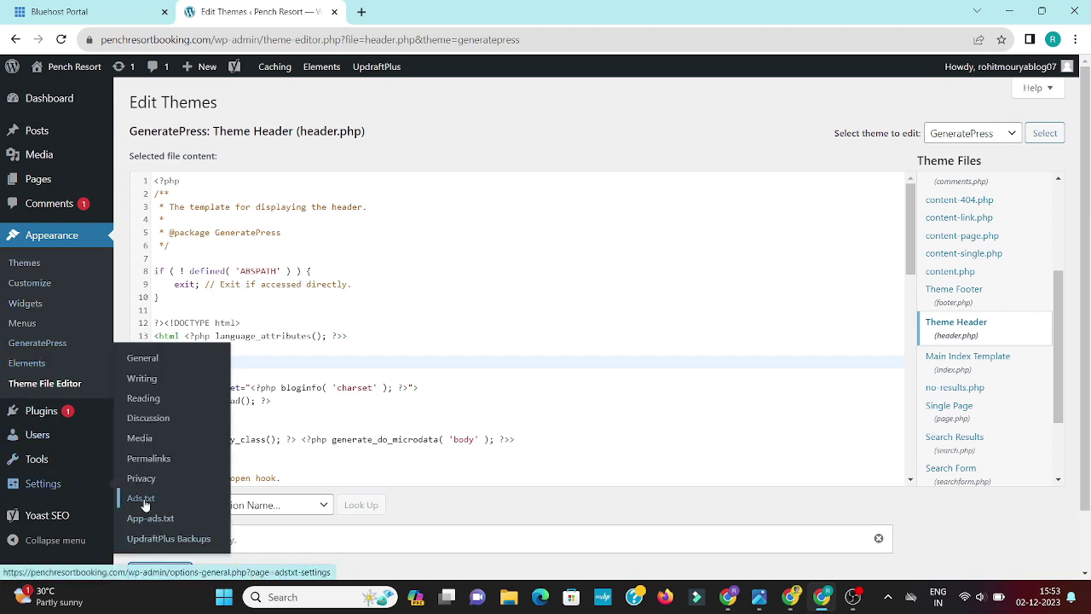
left_click(175, 496)
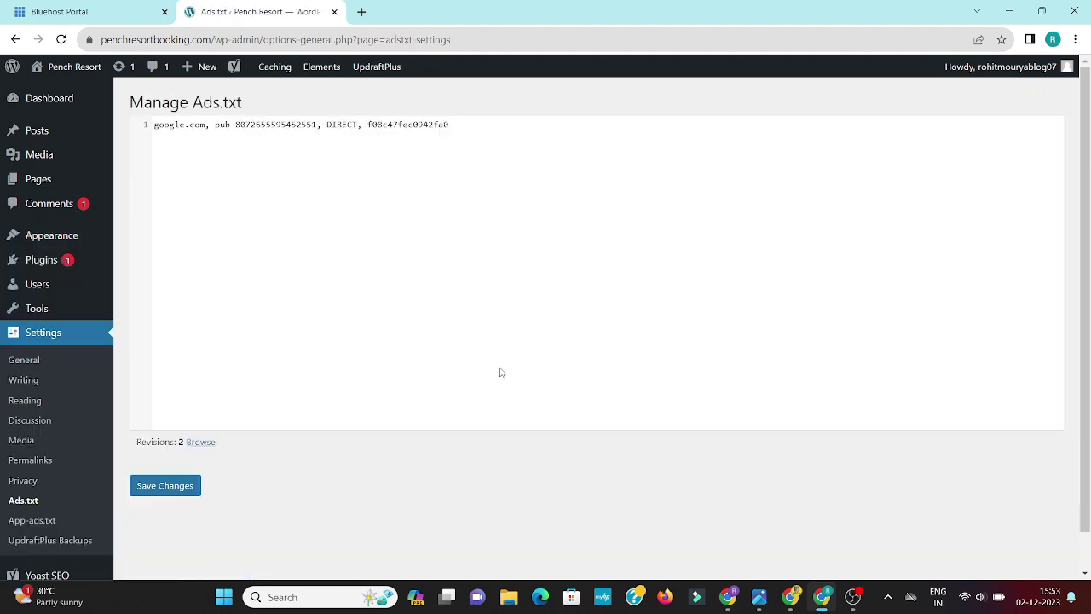
left_click(282, 125)
key("BackSpace")
double_click(282, 125)
key("ctrl+a")
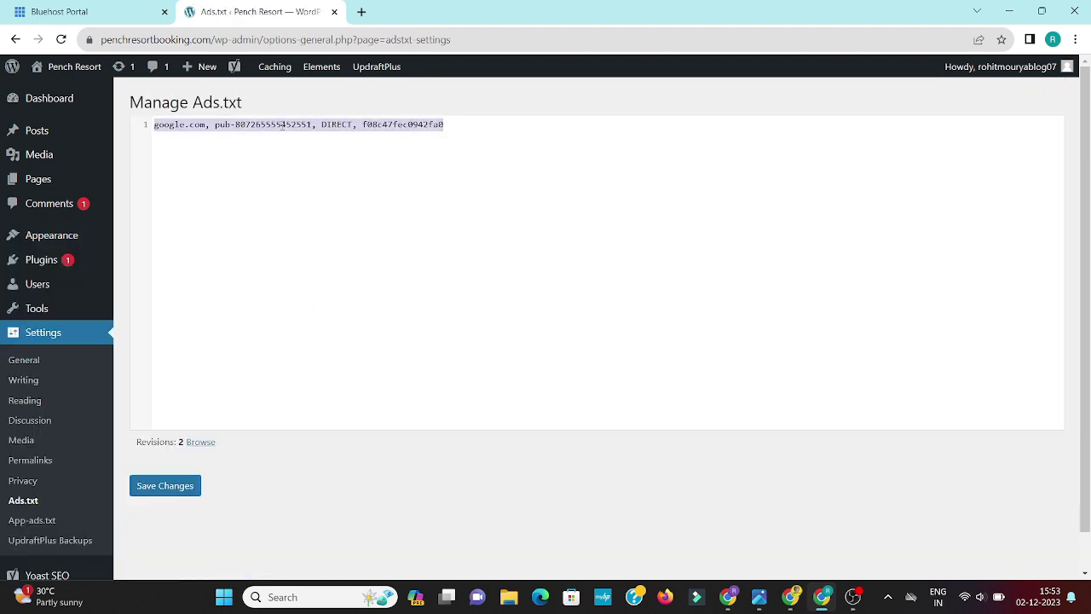
key("BackSpace")
left_click(189, 489)
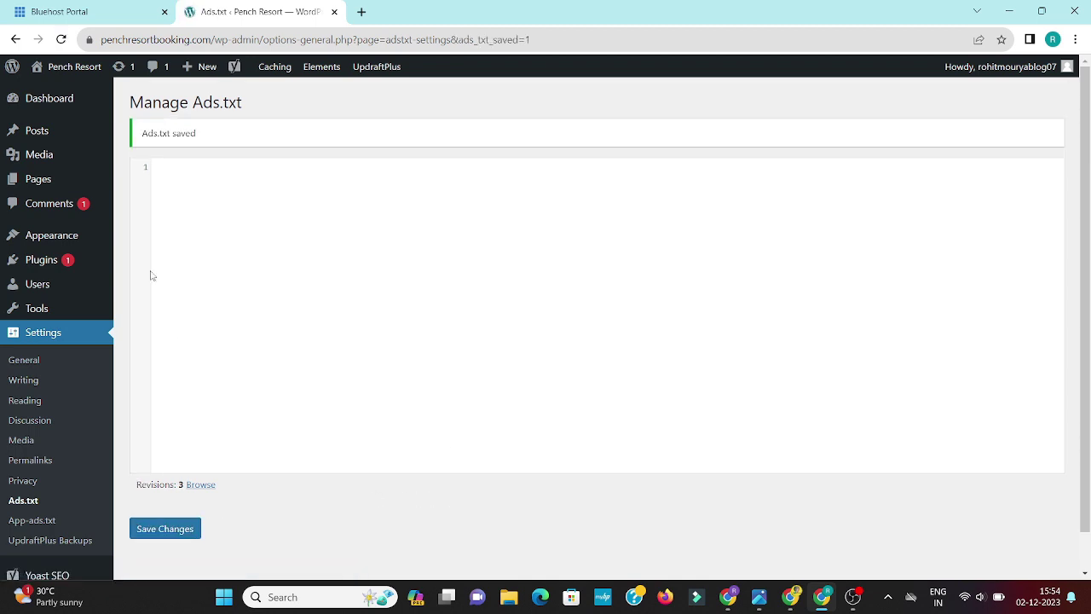
- Check the installed plugins list for Ads.txt Manager and the available settings pages
mouse_move(51, 259)
left_click(150, 262)
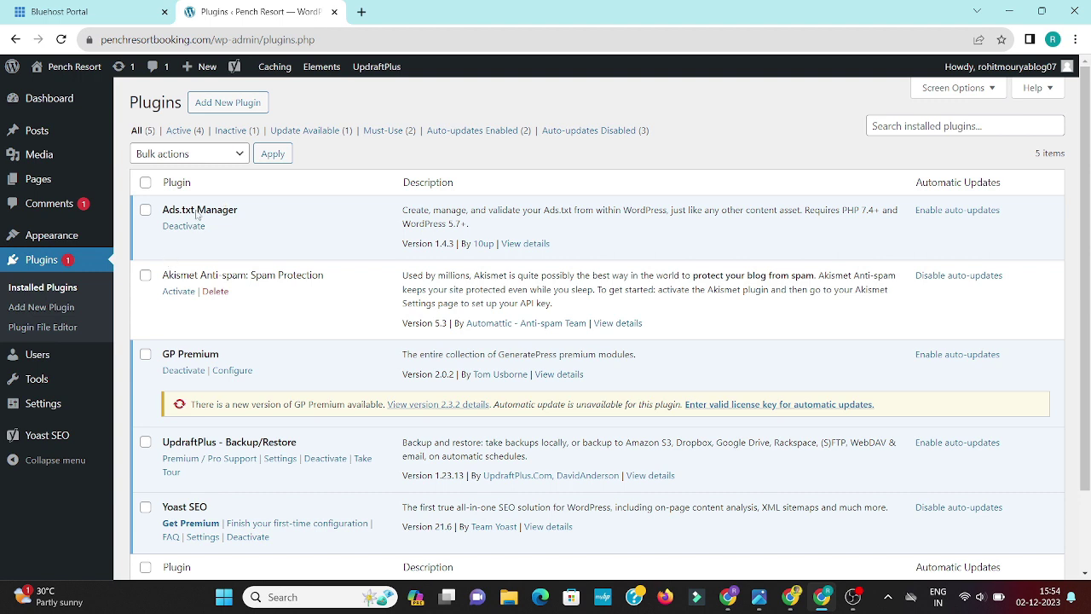
mouse_move(42, 403)
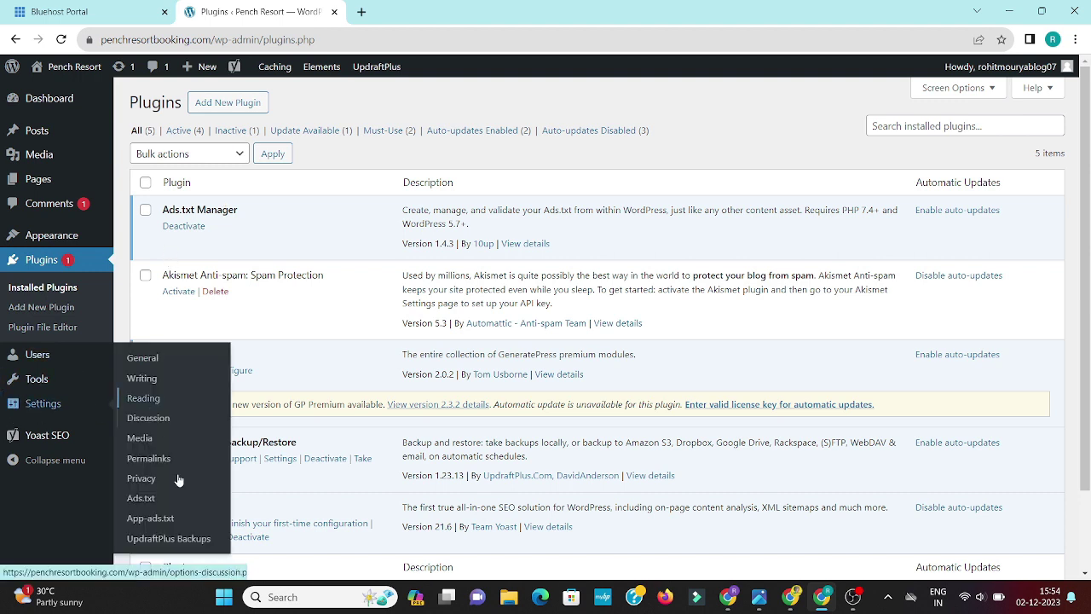
- View the Ads.txt settings page, and look up the Ads.txt Manager plugin by 10up in the plugin directory
left_click(145, 499)
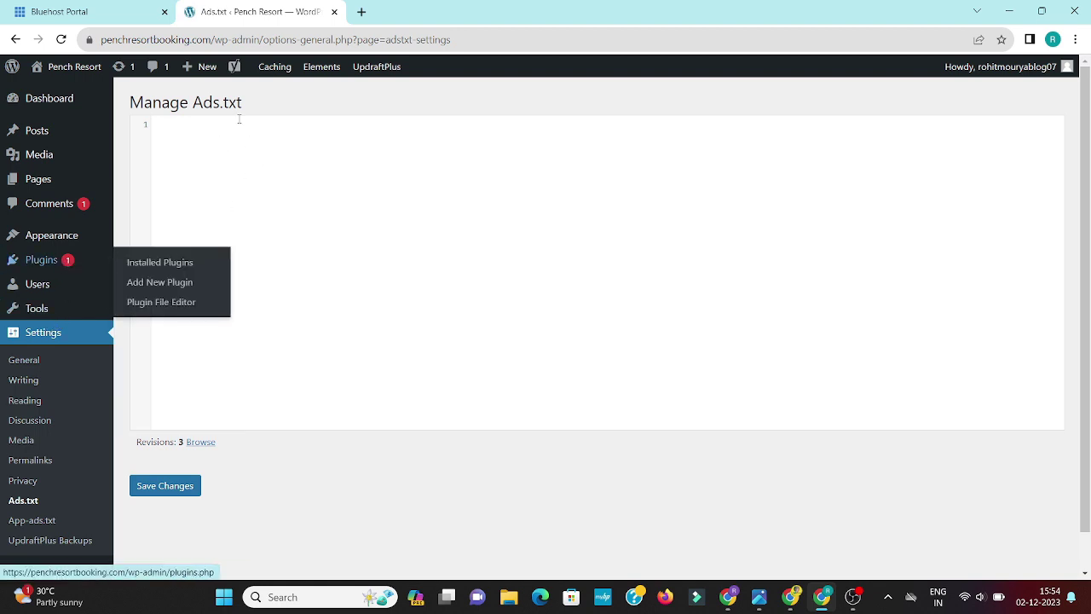
left_click(143, 266)
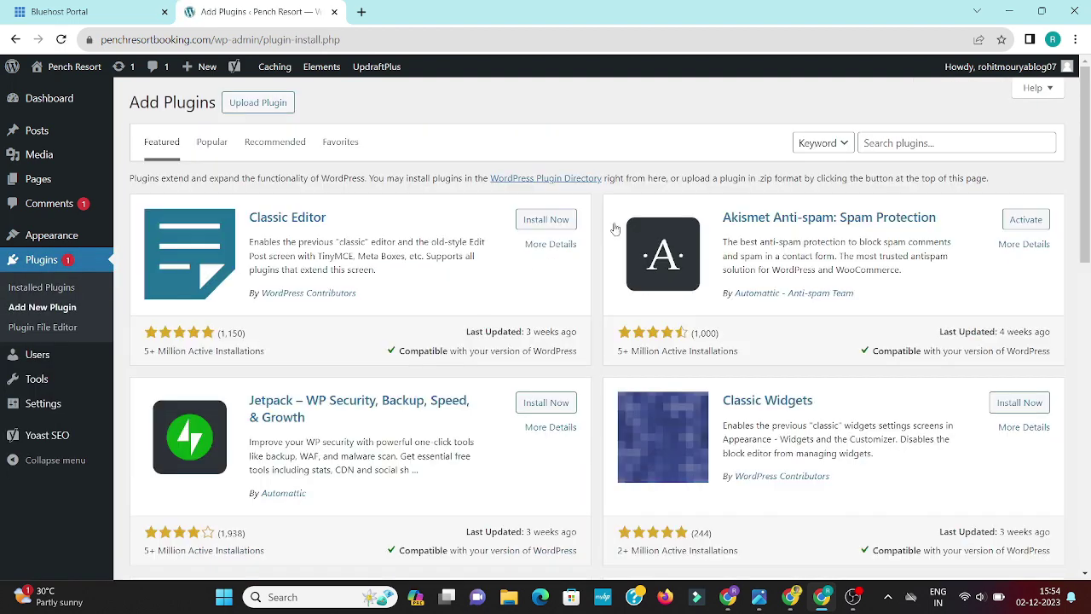
left_click(916, 142)
left_click(941, 201)
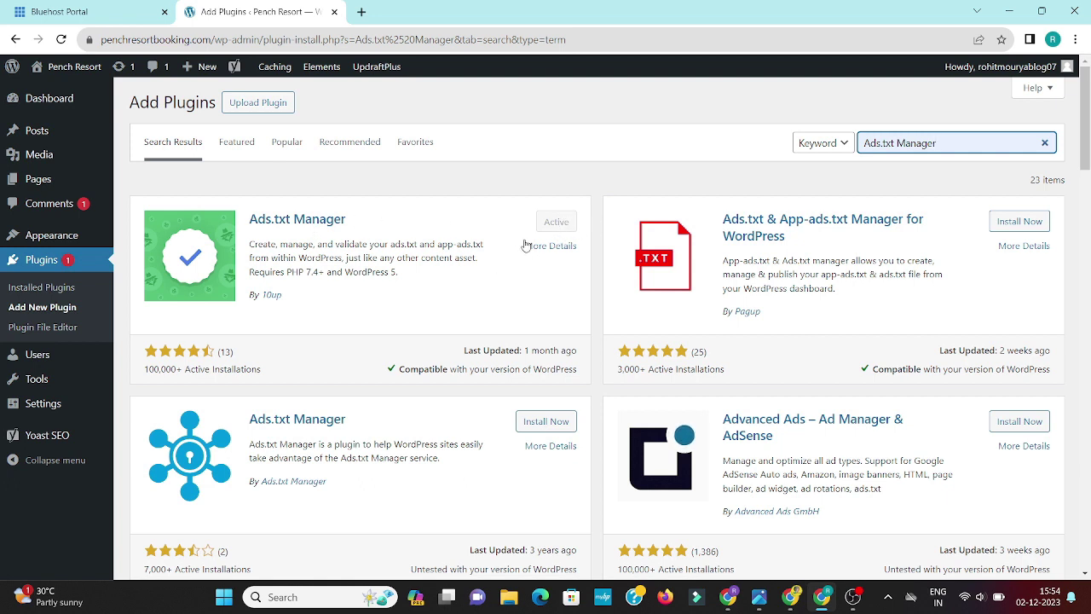
left_click(258, 220)
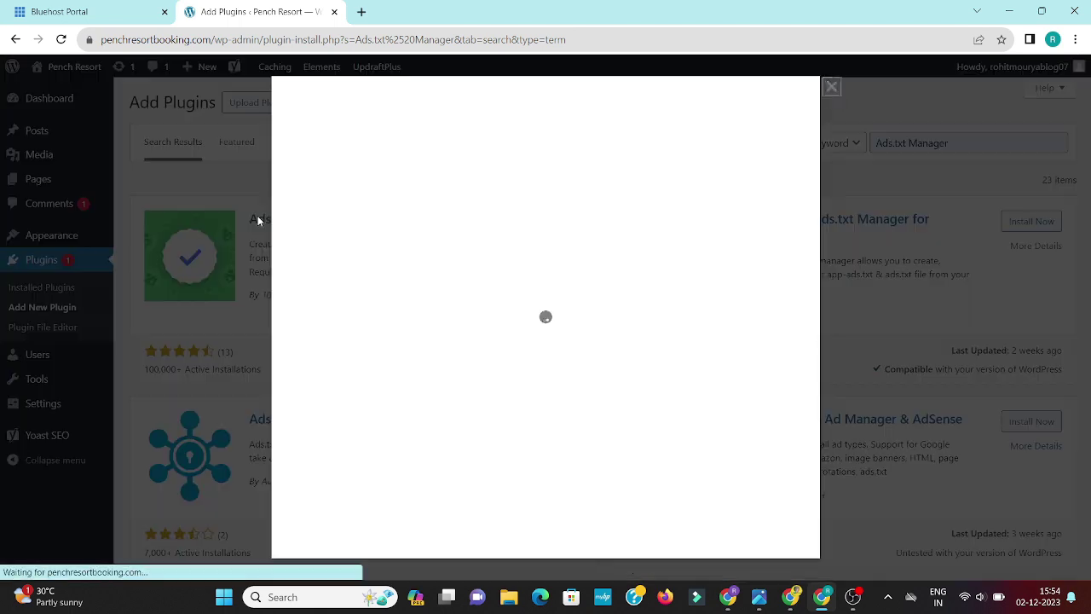
left_click(832, 86)
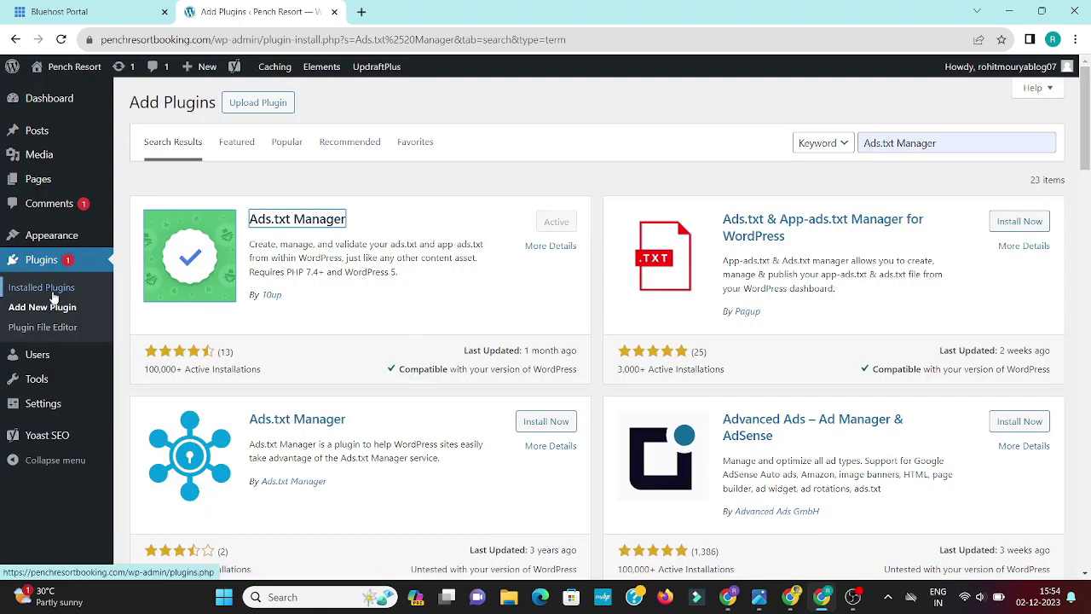
- Go through the dashboard to the posts list and purge all of the site's cache
mouse_move(49, 235)
mouse_move(46, 101)
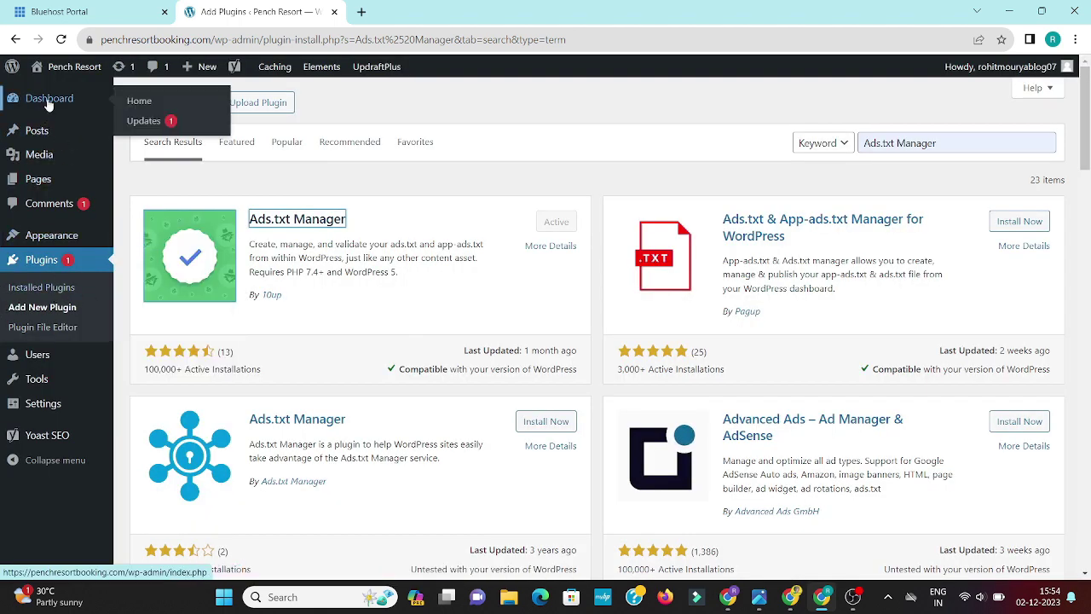
left_click(139, 103)
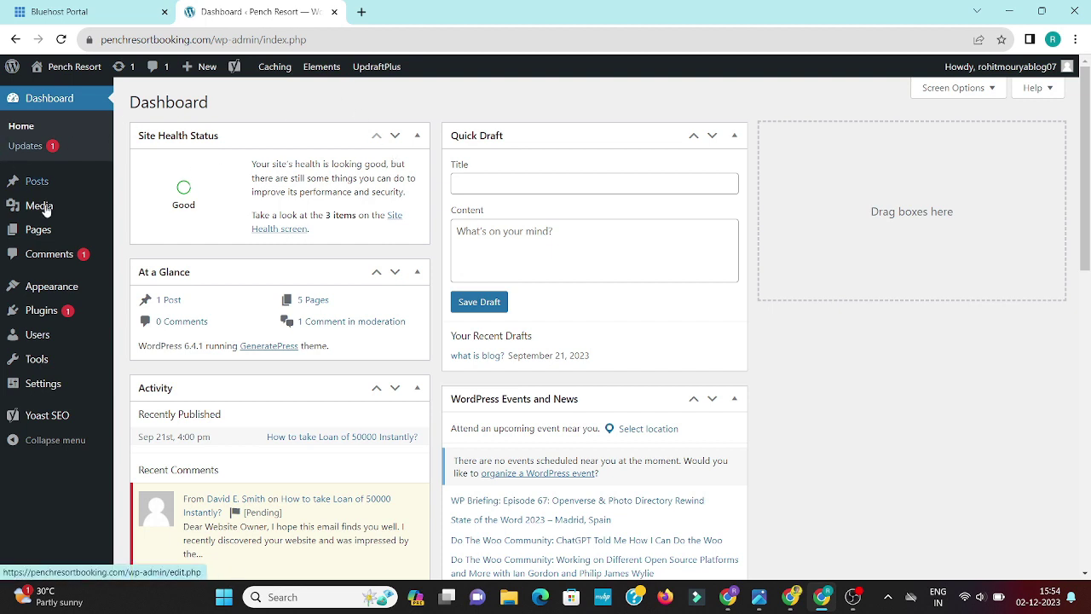
left_click(297, 230)
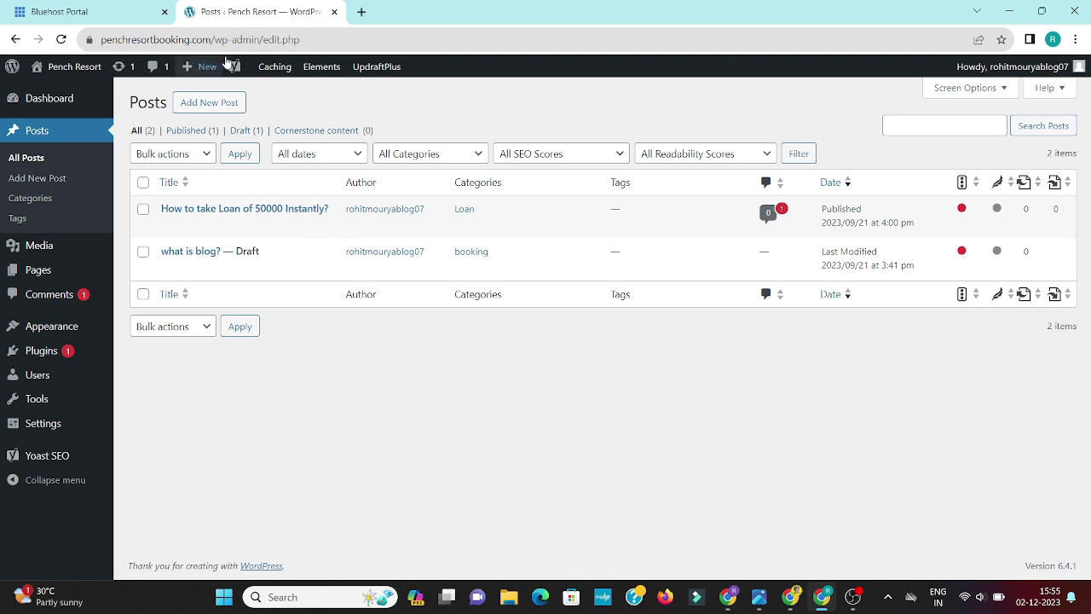
mouse_move(276, 68)
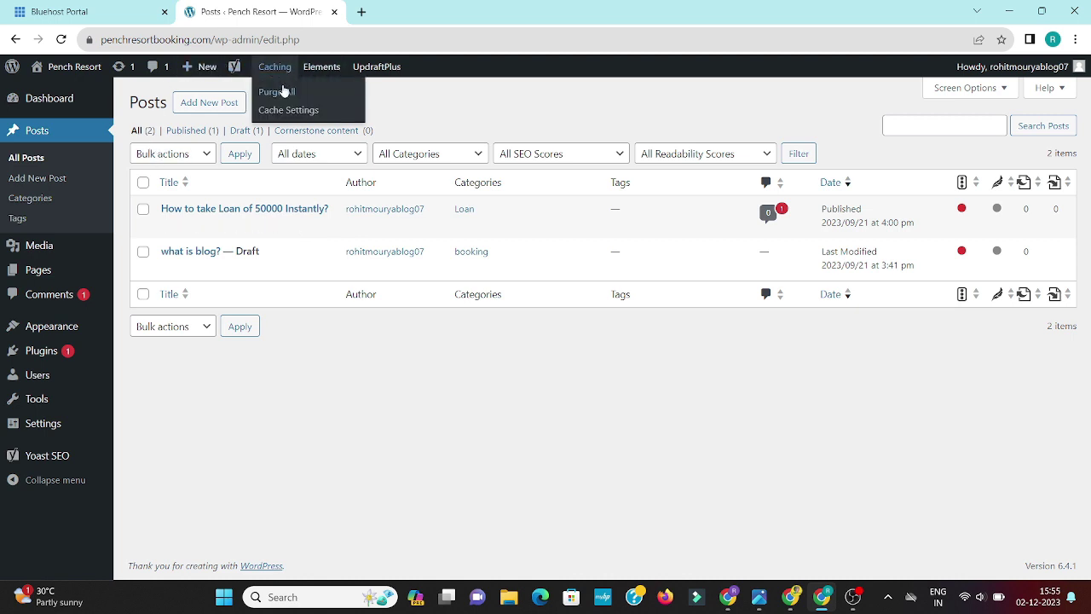
left_click(278, 92)
left_click(281, 92)
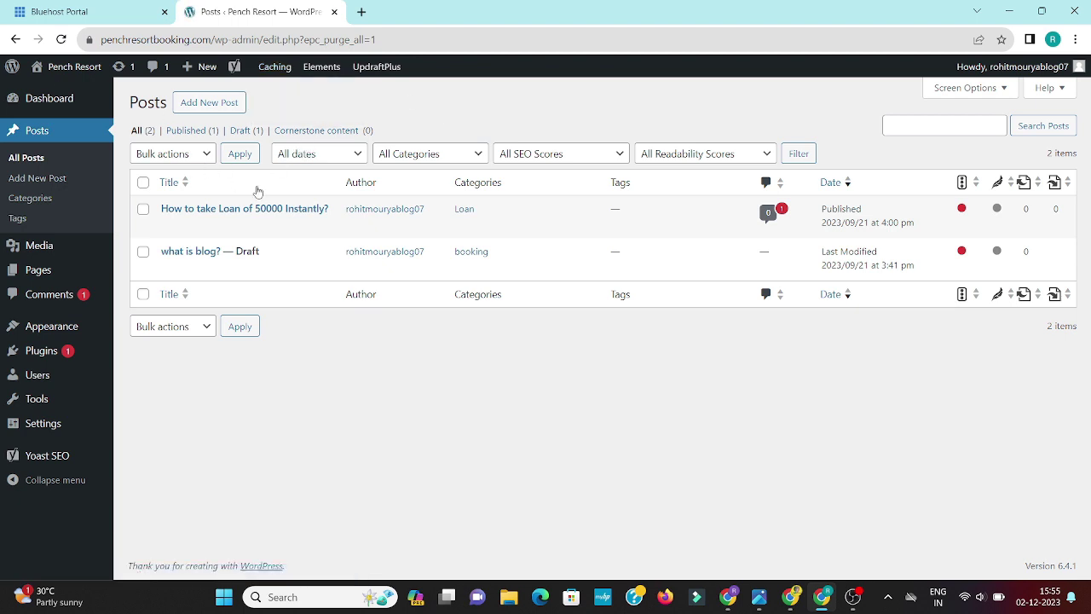
double_click(196, 39)
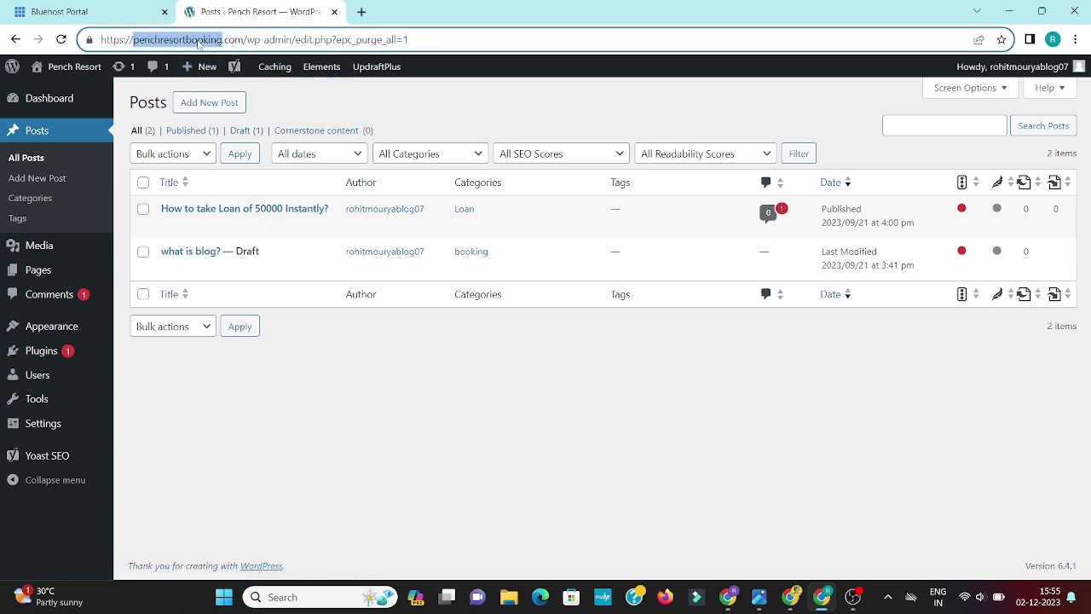
triple_click(198, 43)
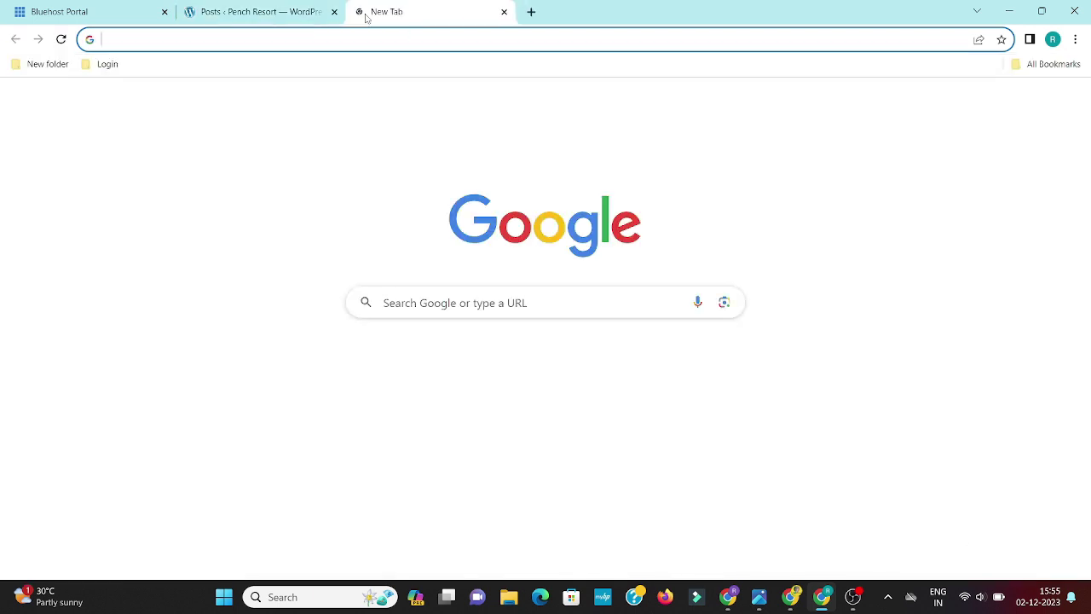
left_click(361, 14)
type("https://penchresortbooking.com/wp-admin/edit.php?wps_purge_all=1")
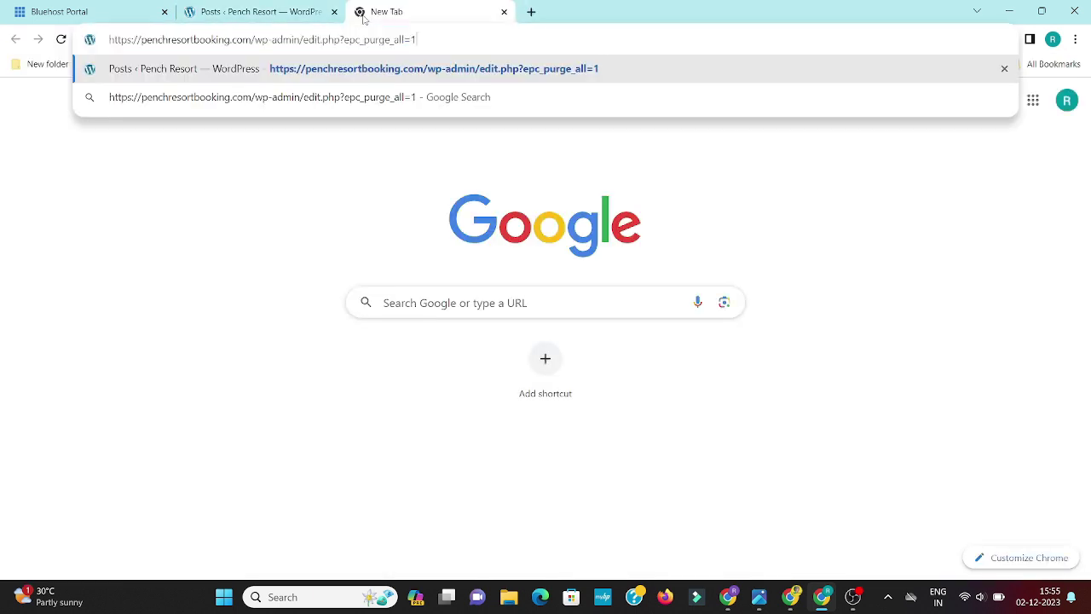
key("BackSpace")
key("BackSpace")
key("BackSpace")
key("BackSpace")
key("BackSpace")
key("BackSpace")
key("BackSpace")
key("BackSpace")
key("BackSpace")
key("BackSpace")
key("BackSpace")
key("BackSpace")
key("BackSpace")
key("BackSpace")
key("BackSpace")
key("BackSpace")
key("BackSpace")
key("BackSpace")
key("BackSpace")
key("BackSpace")
key("BackSpace")
key("BackSpace")
key("BackSpace")
key("BackSpace")
key("BackSpace")
key("BackSpace")
key("BackSpace")
key("BackSpace")
key("BackSpace")
key("BackSpace")
key("BackSpace")
key("BackSpace")
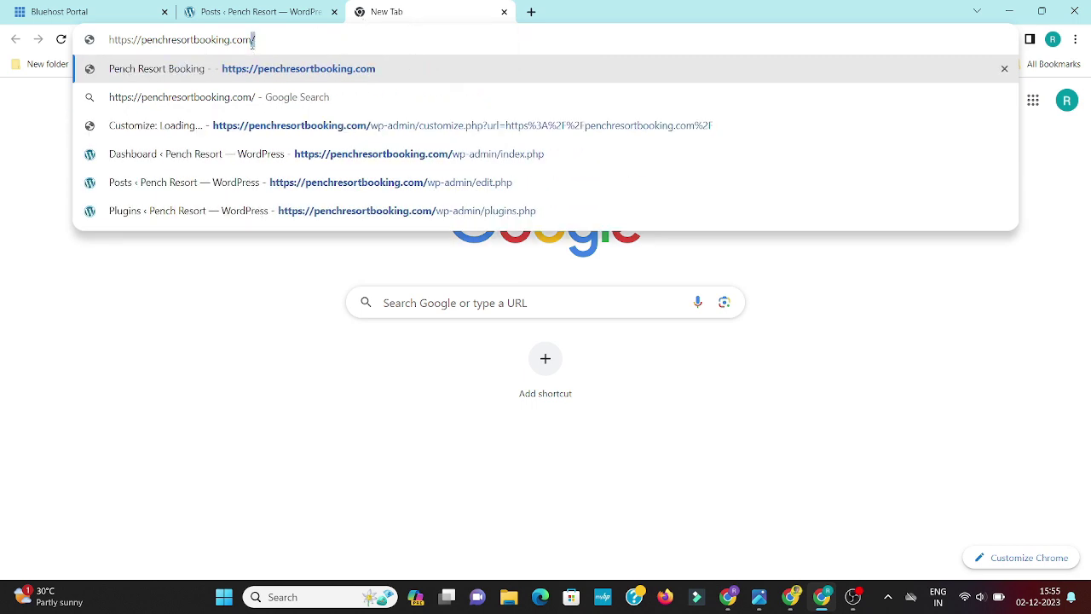
key("ctrl+a")
key("ctrl+c")
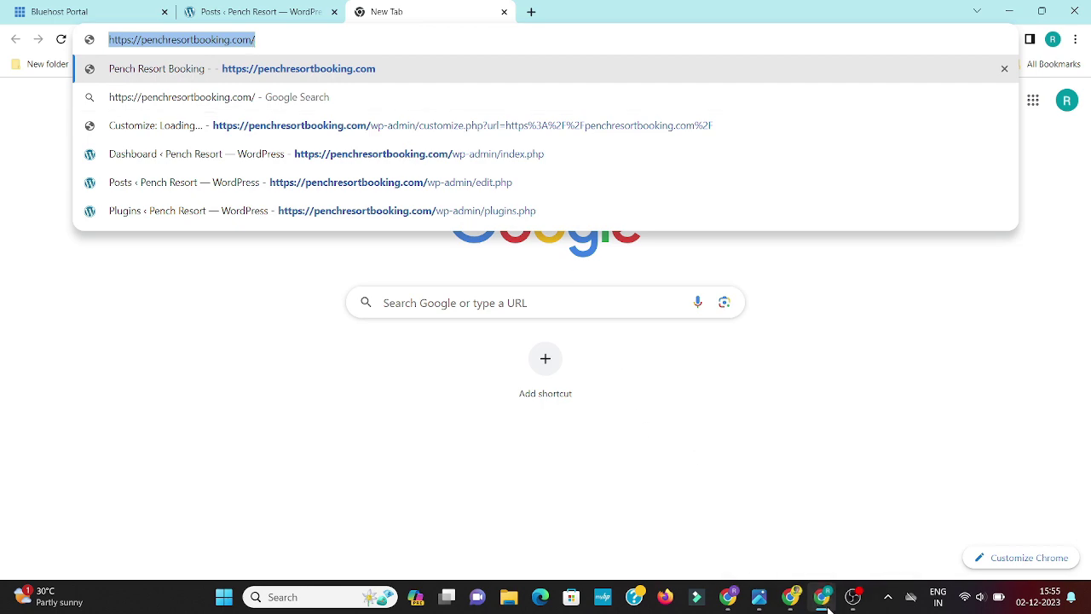
key("Escape")
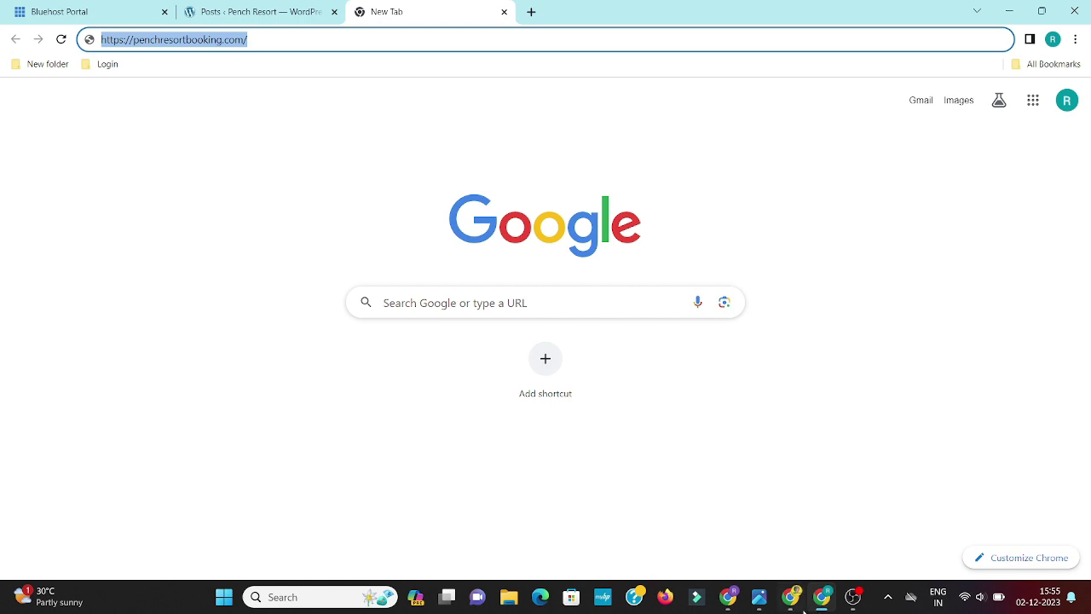
left_click(727, 596)
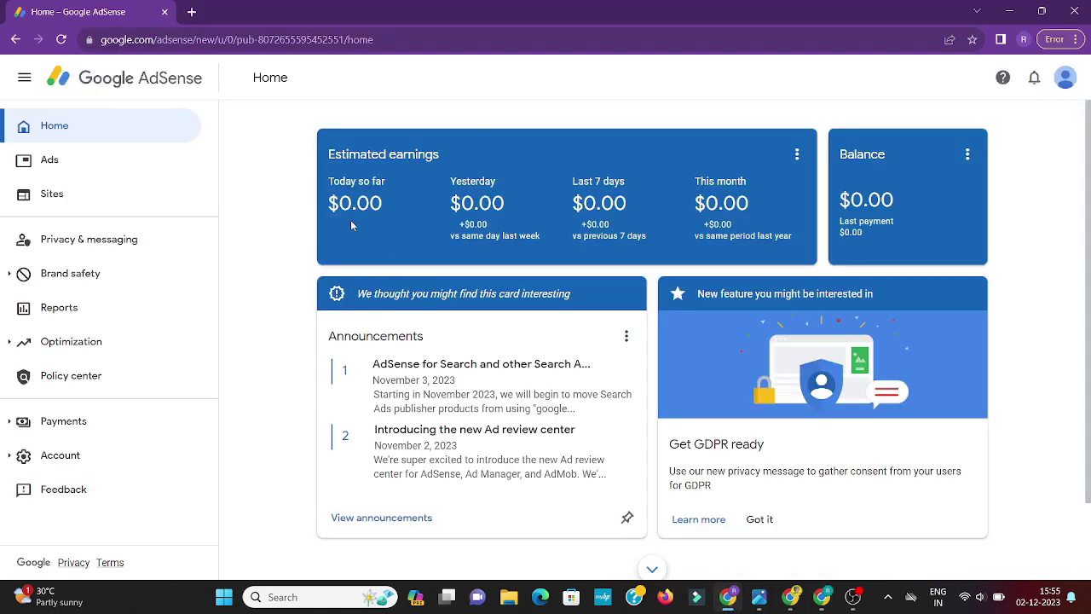
left_click(52, 201)
left_click(300, 242)
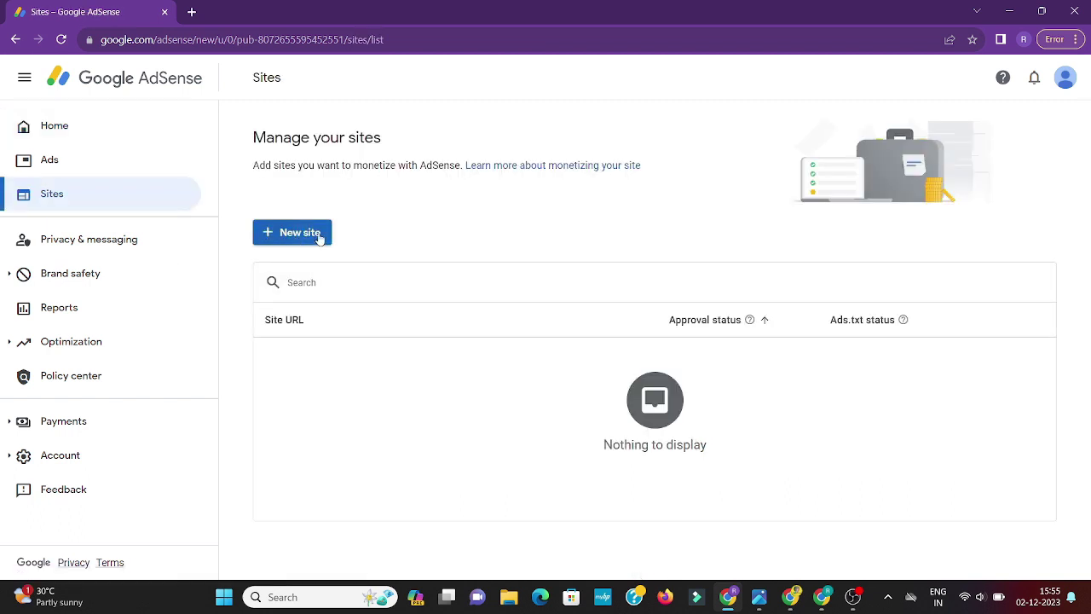
left_click(597, 309)
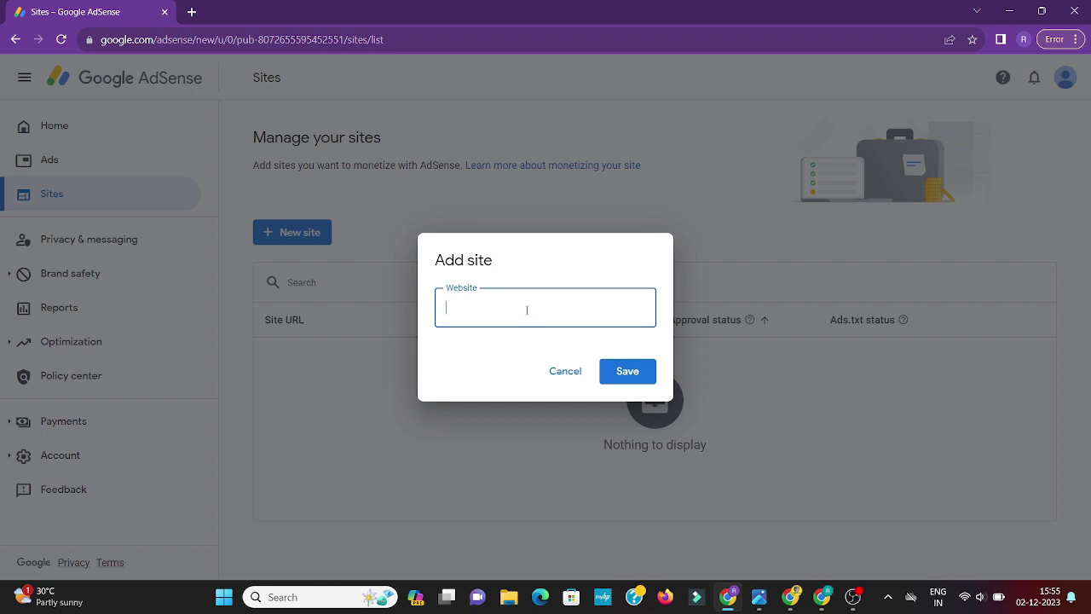
key("ctrl+v")
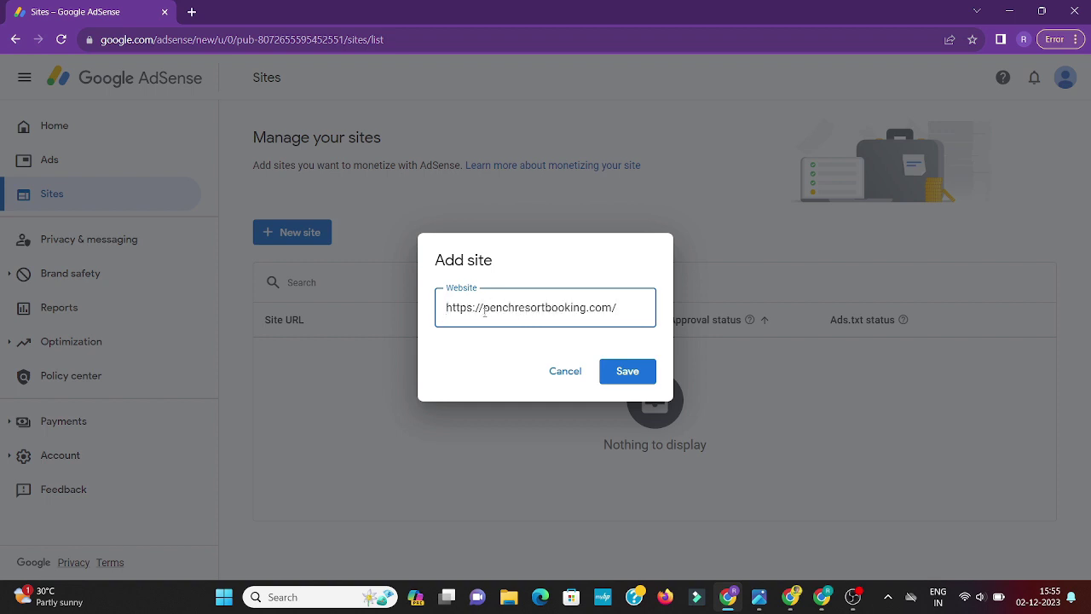
left_click(483, 308)
key("BackSpace")
key("BackSpace")
key("BackSpace")
key("BackSpace")
key("BackSpace")
key("BackSpace")
key("BackSpace")
key("BackSpace")
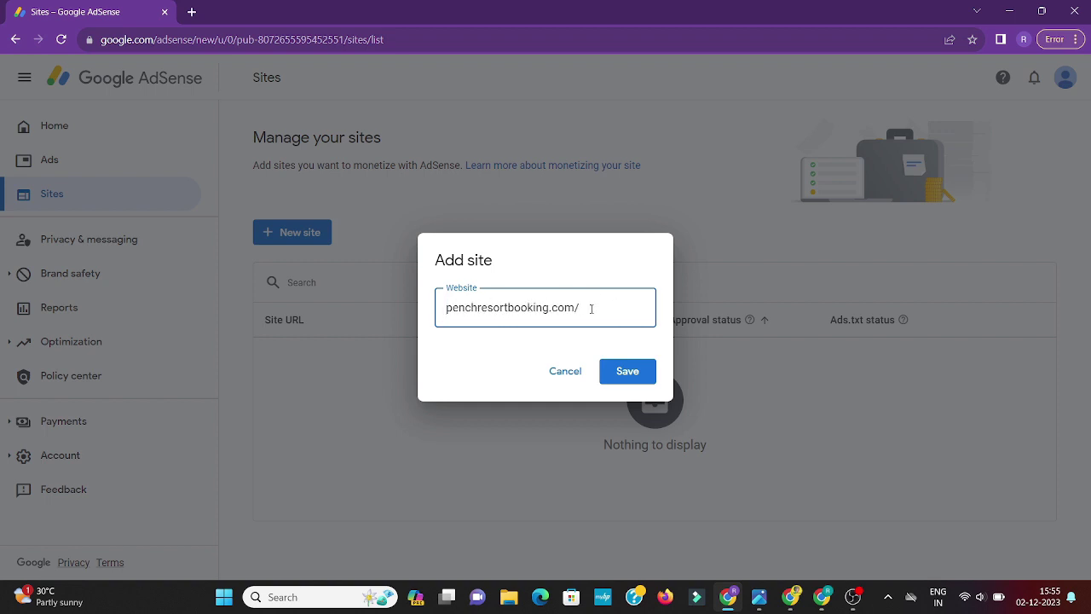
left_click(591, 309)
key("BackSpace")
left_click(634, 373)
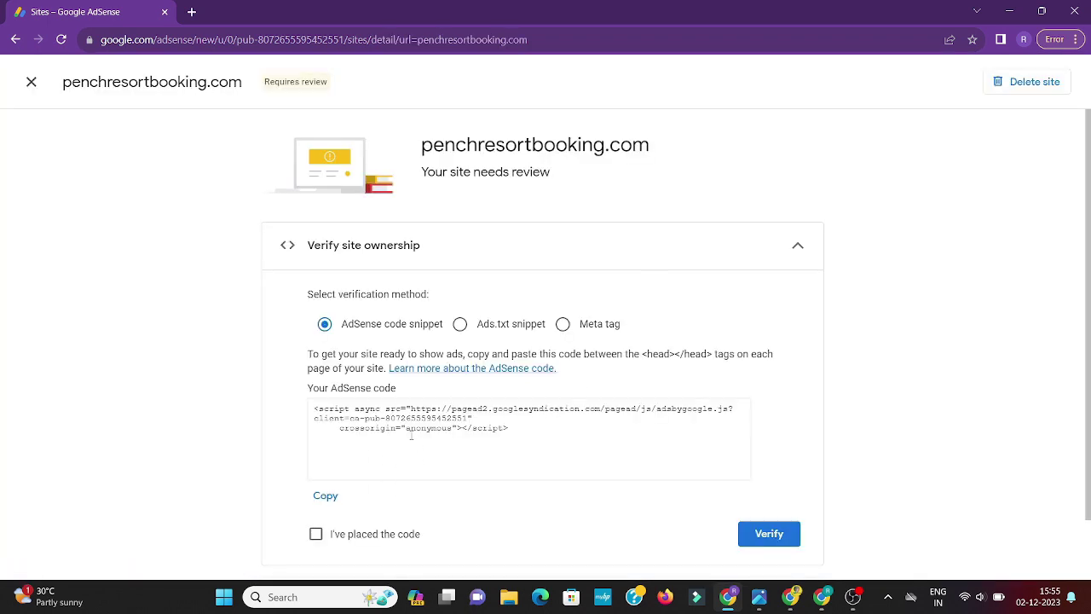
- Copy the AdSense code snippet, switch to WordPress and open the GeneratePress theme's header.php in the Theme File Editor
left_click(325, 498)
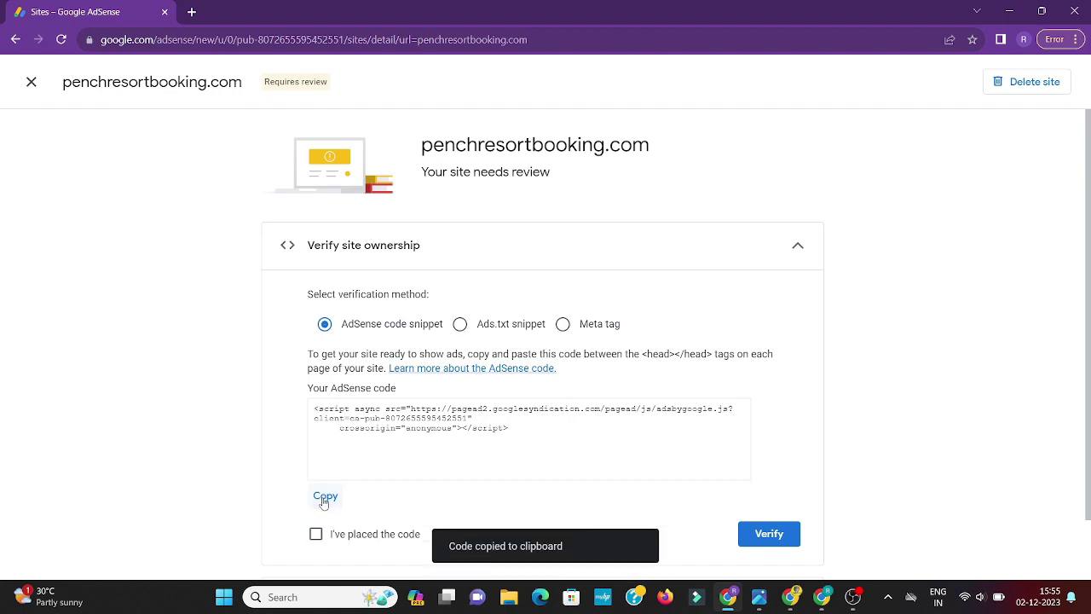
left_click(729, 598)
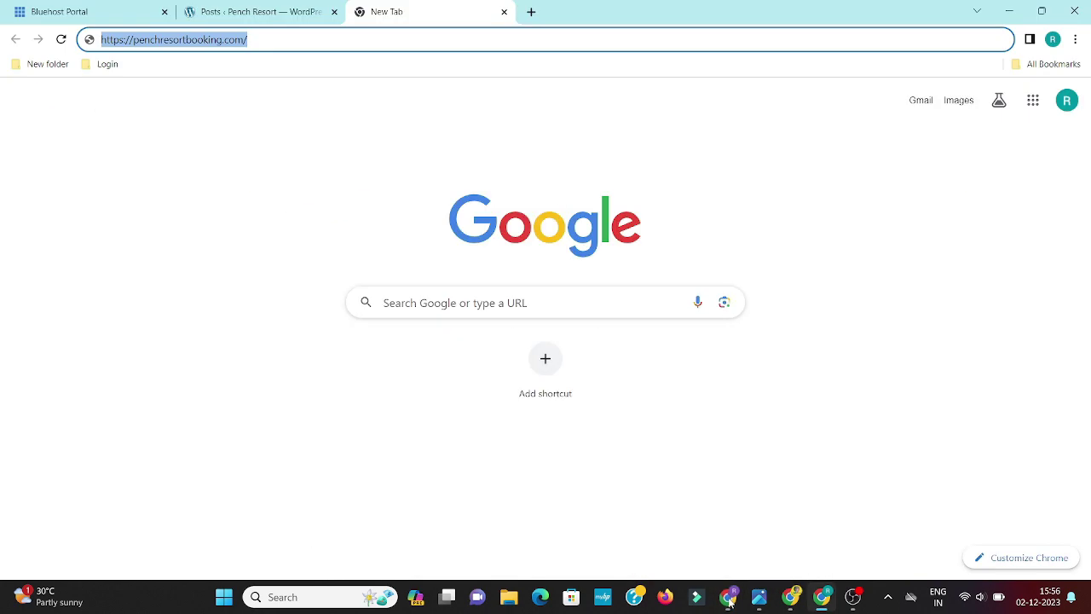
left_click(822, 596)
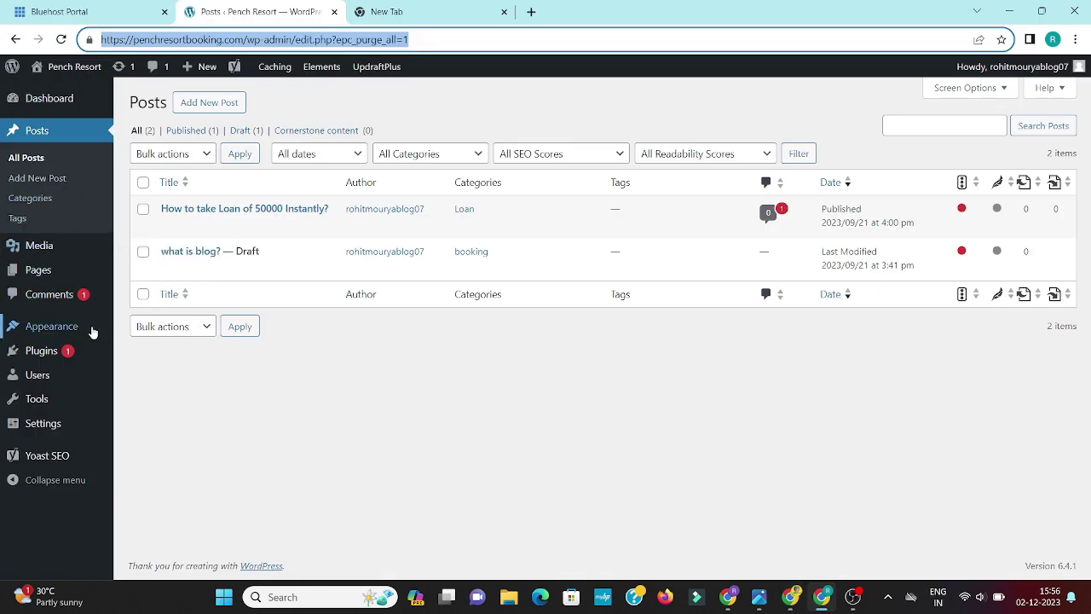
mouse_move(51, 328)
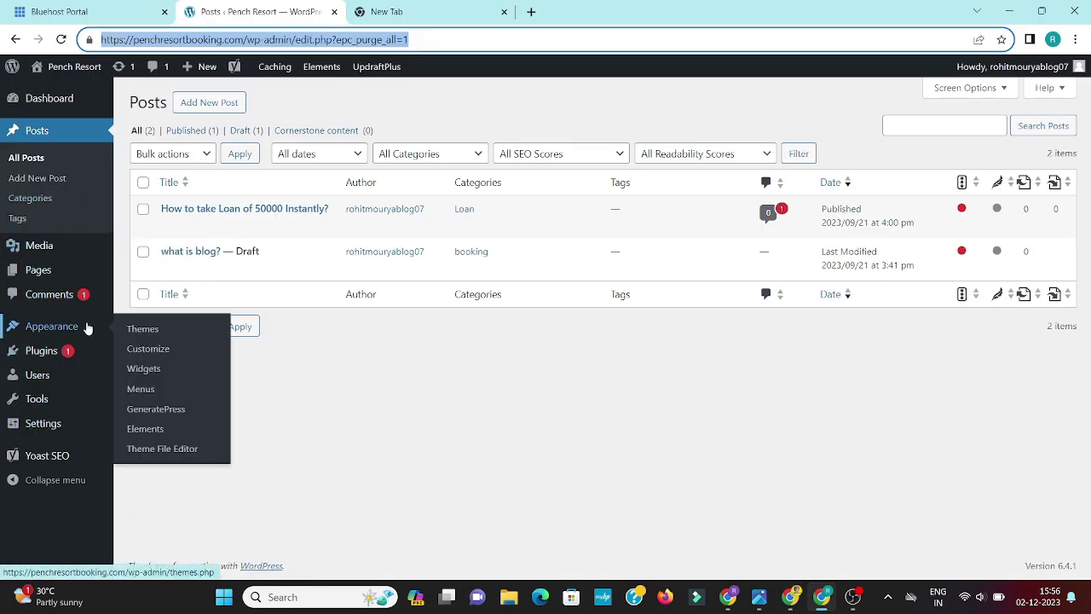
left_click(171, 452)
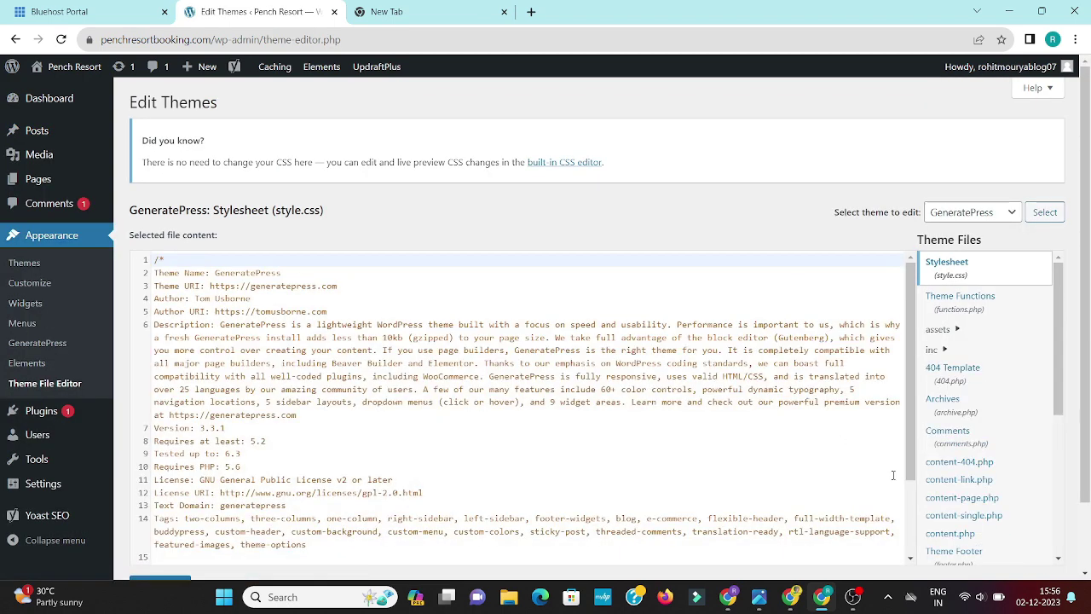
scroll(963, 477, "down", 2)
left_click(972, 443)
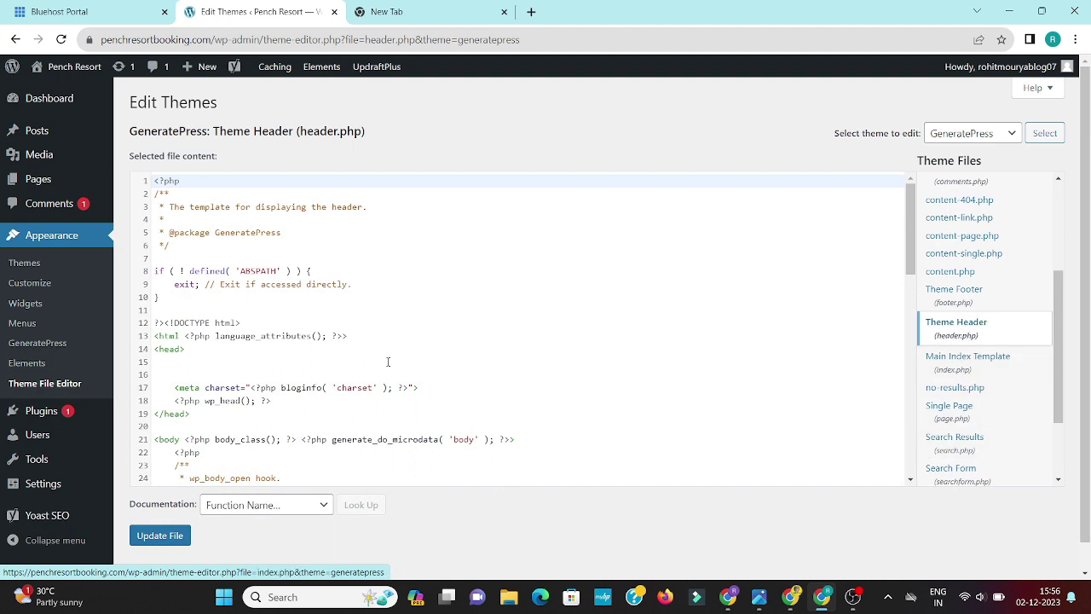
- Paste the AdSense script on a new line directly after the opening head tag in header.php and update the file
left_click(212, 365)
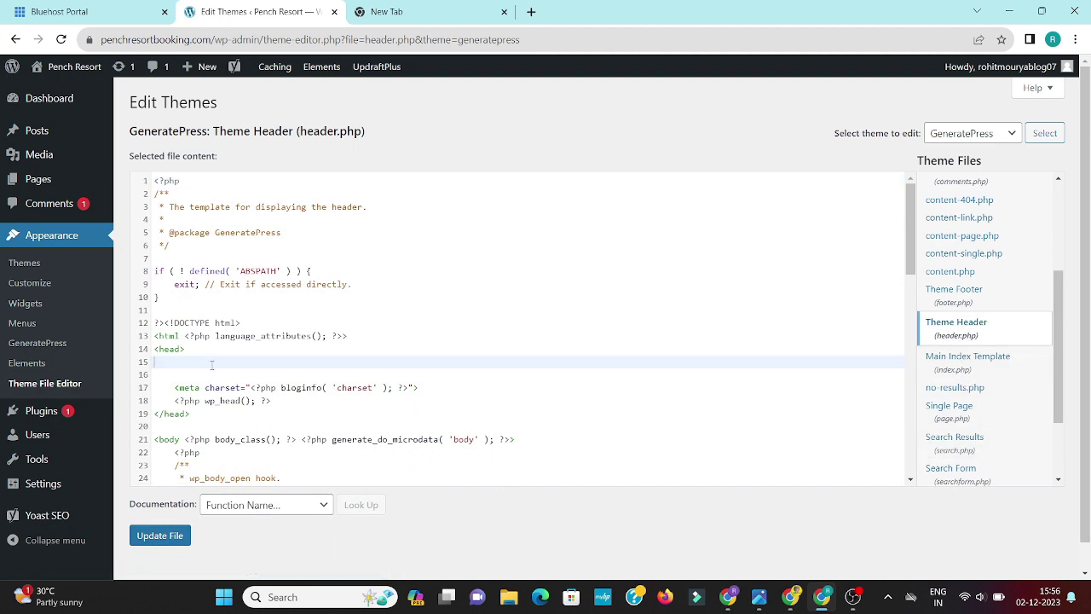
key("BackSpace")
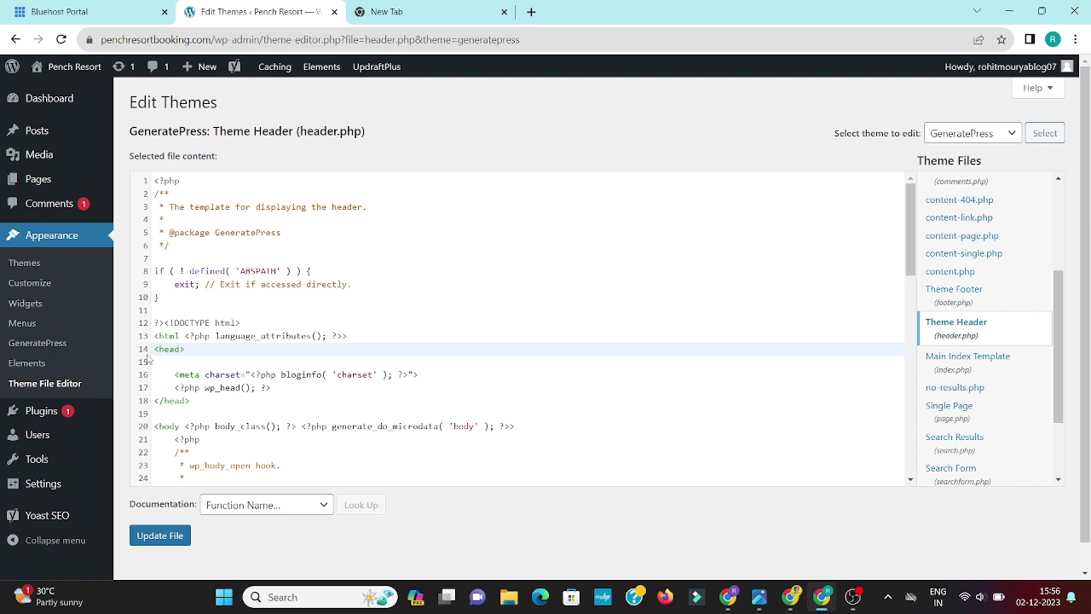
key("Return")
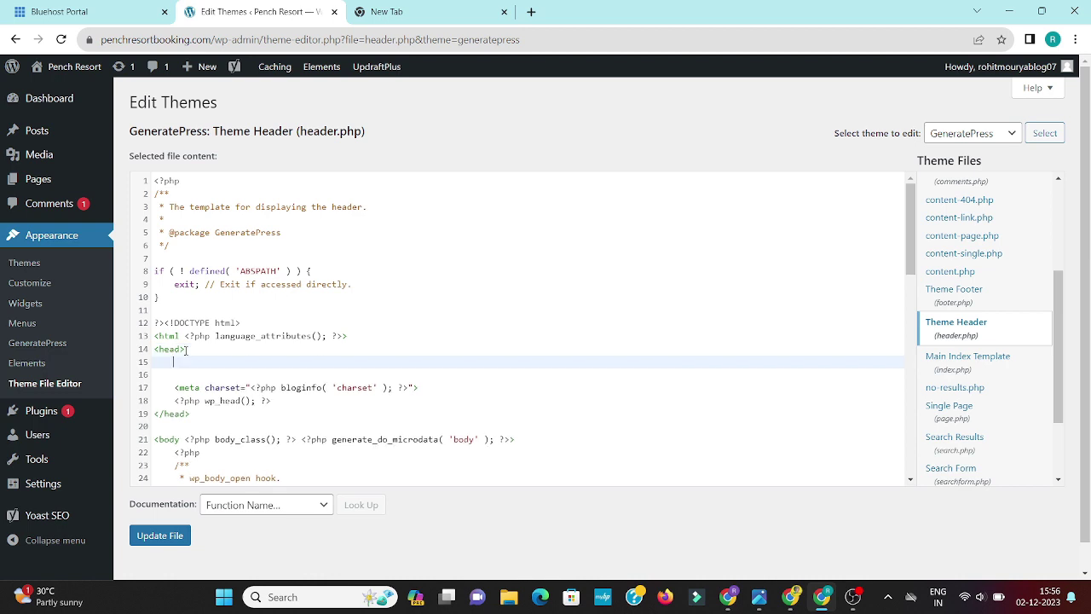
key("ctrl+v")
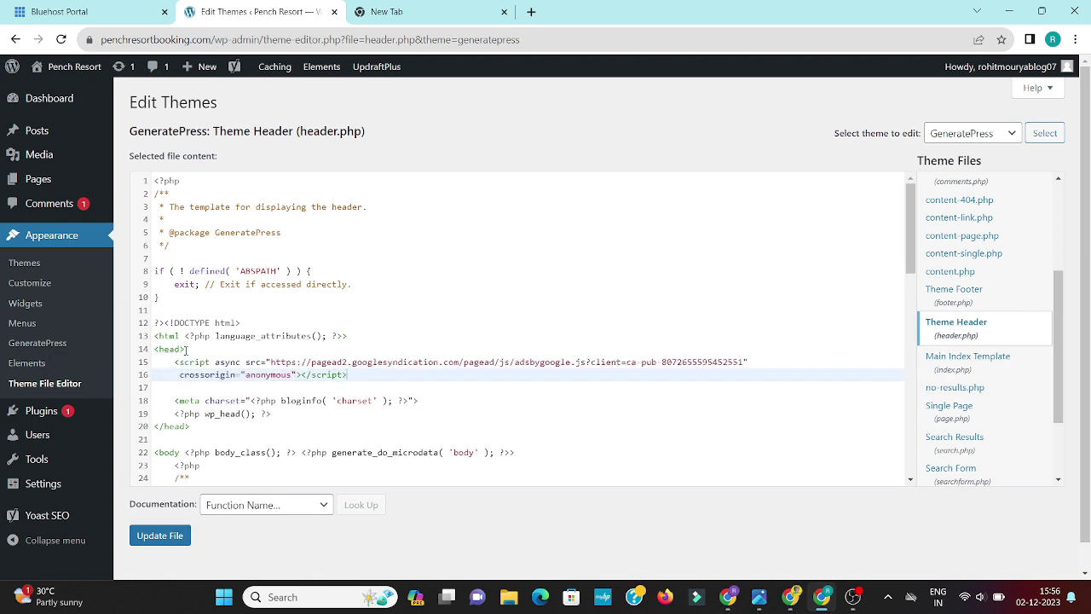
left_click(165, 537)
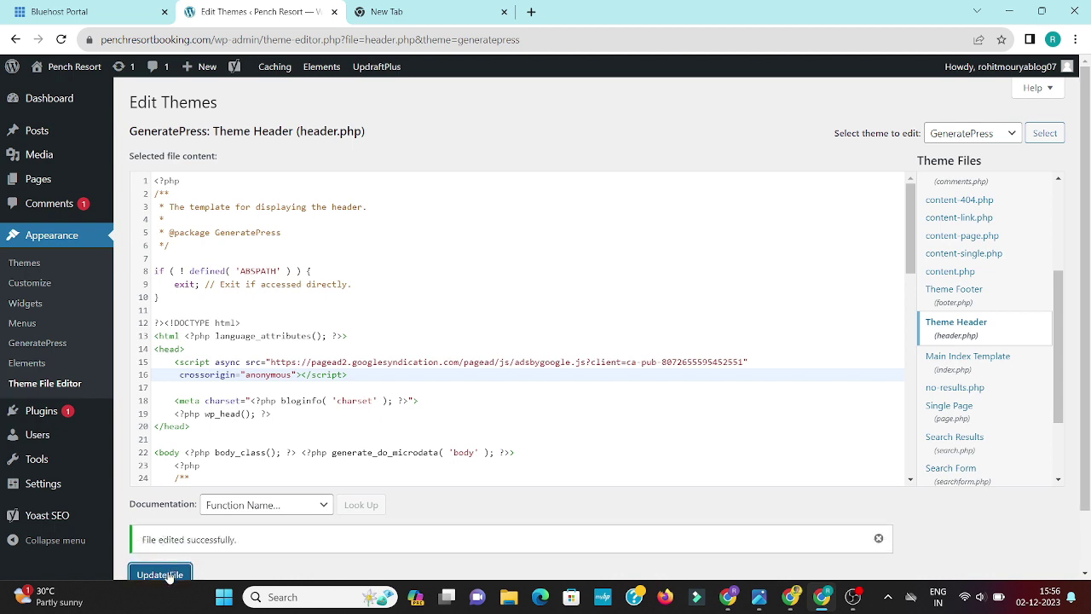
left_click(162, 574)
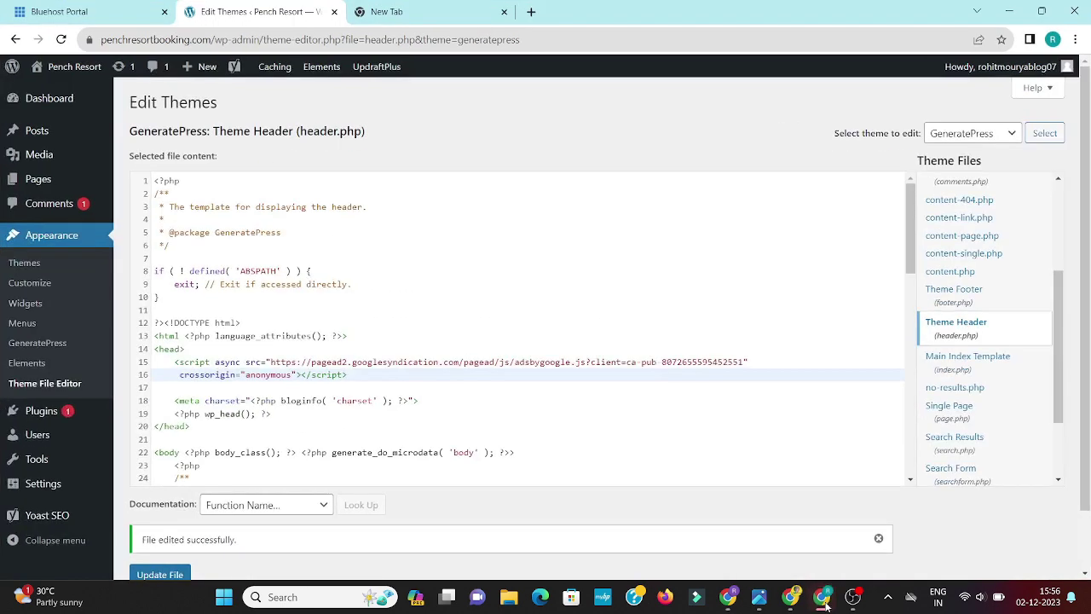
- Switch to Google AdSense, select the Ads.txt snippet as the verification method for penchresortbooking.com and copy the snippet
left_click(728, 597)
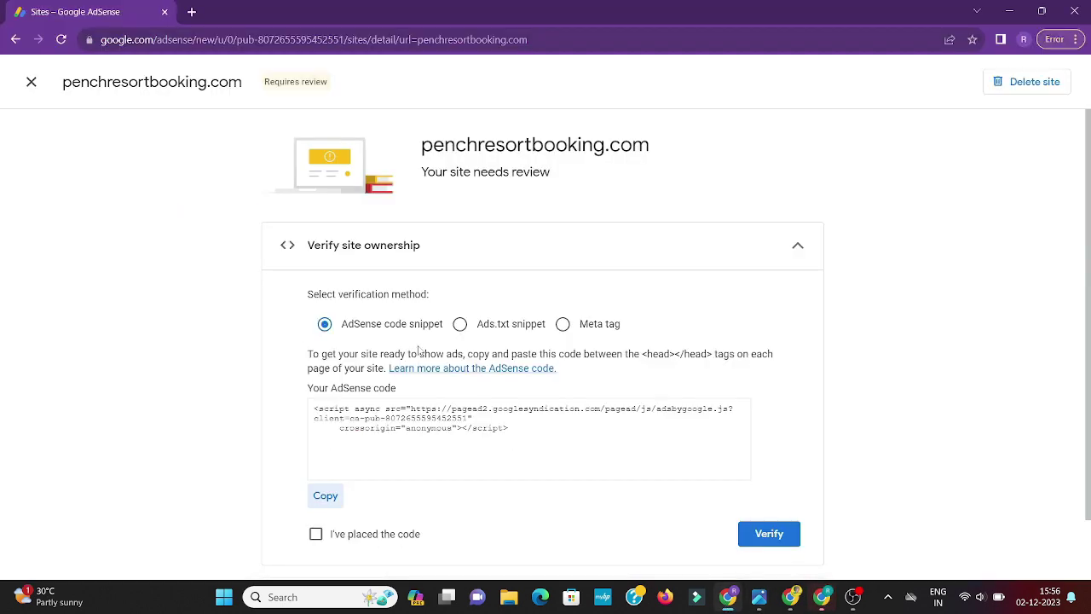
left_click(460, 328)
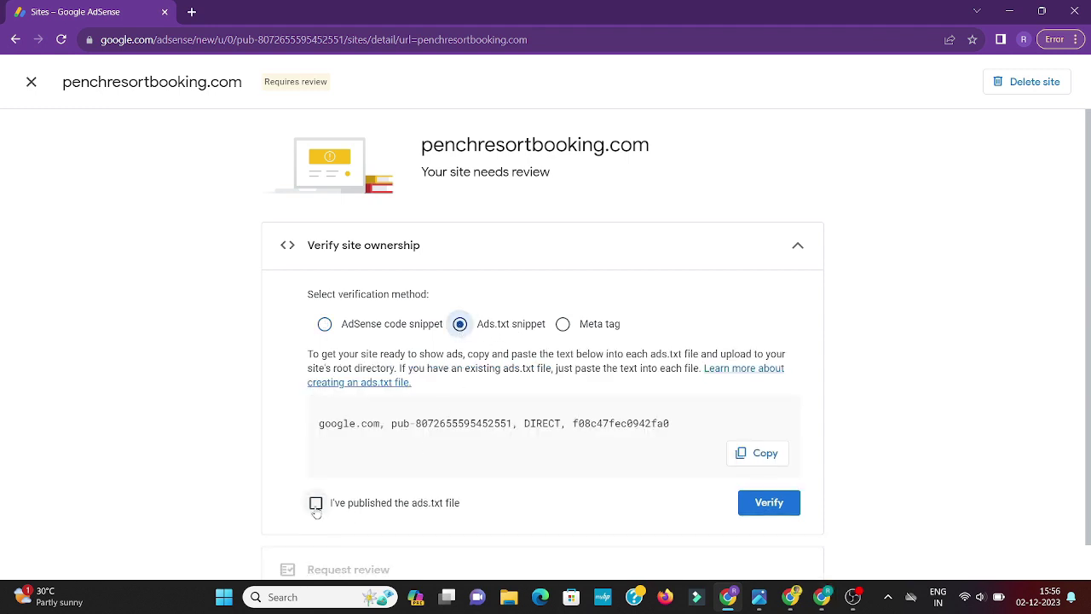
left_click(752, 456)
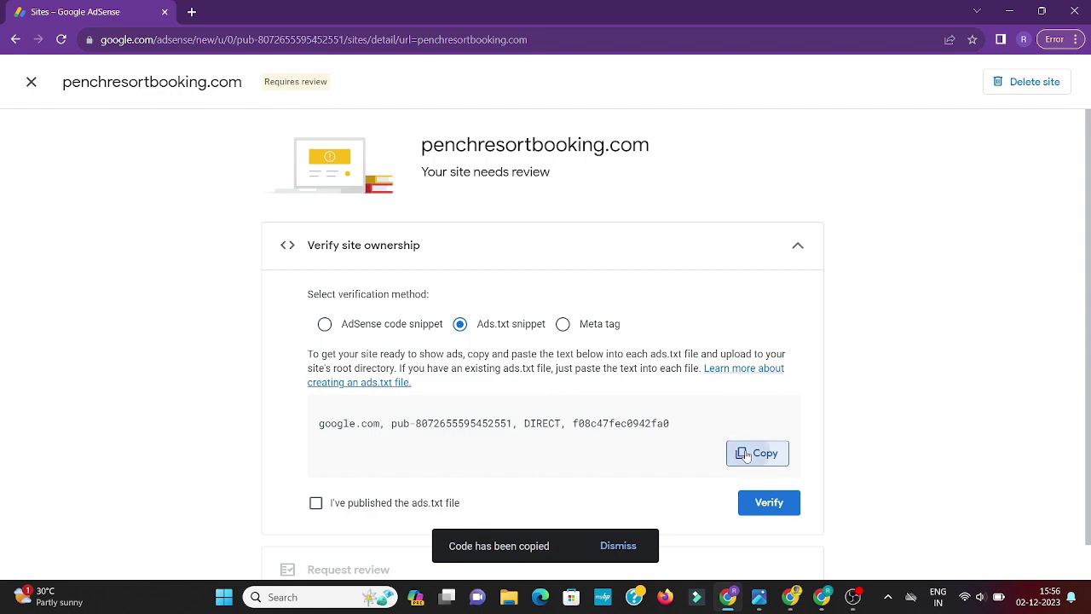
- Switch to WordPress, open the Ads.txt settings, paste the copied google.com DIRECT snippet into the empty file and save the changes
left_click(728, 598)
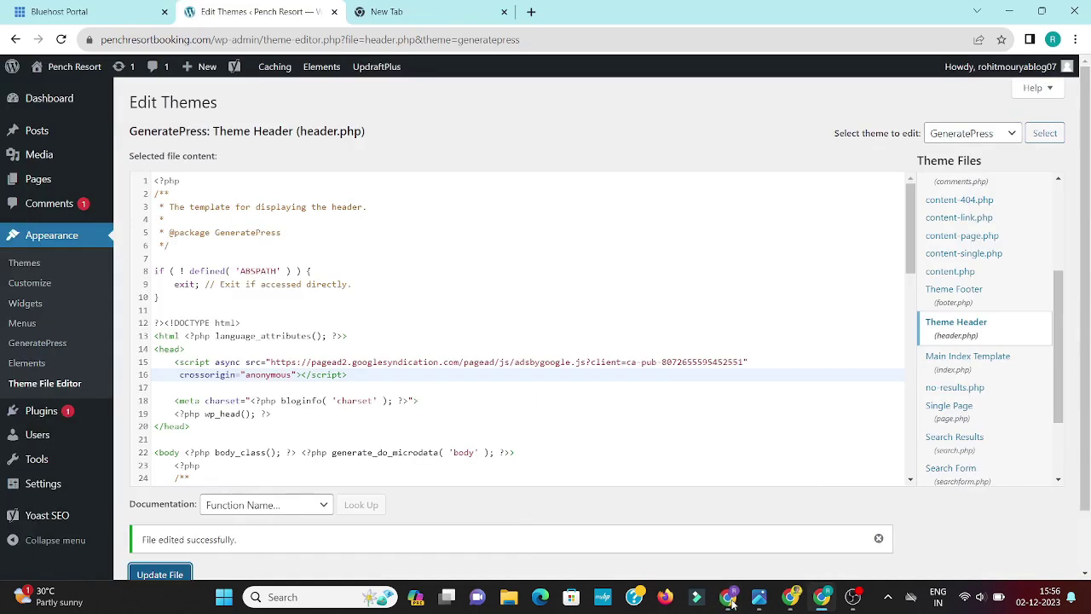
mouse_move(20, 483)
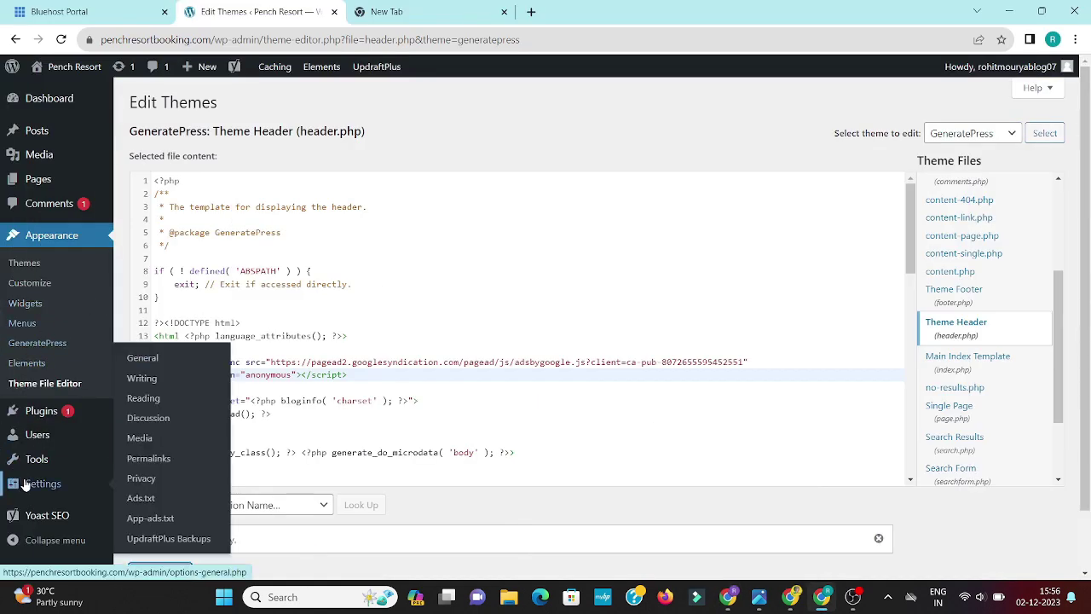
left_click(146, 501)
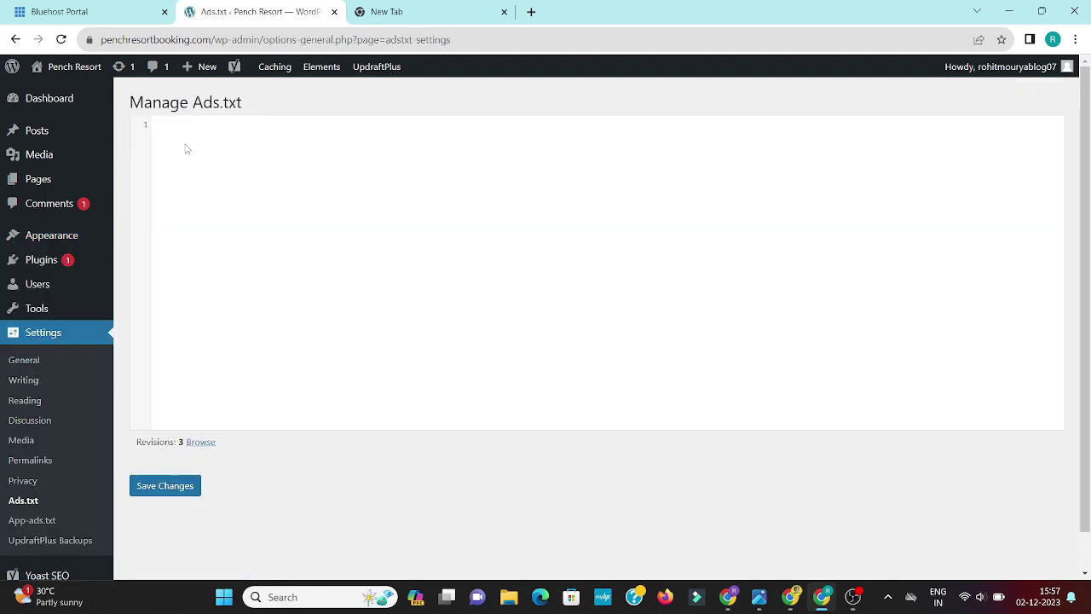
key("ctrl+v")
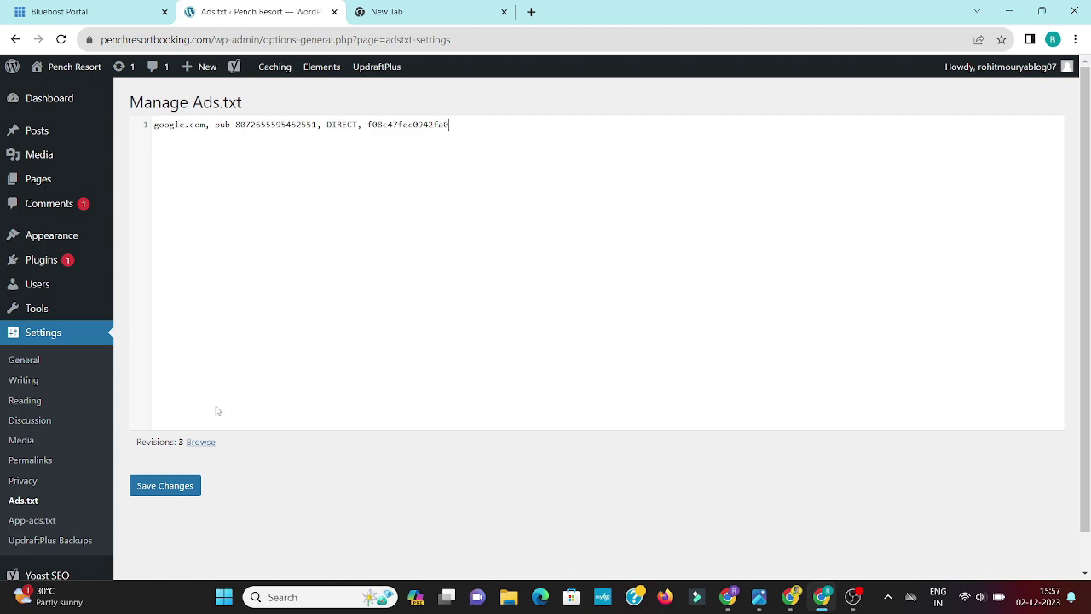
left_click(177, 492)
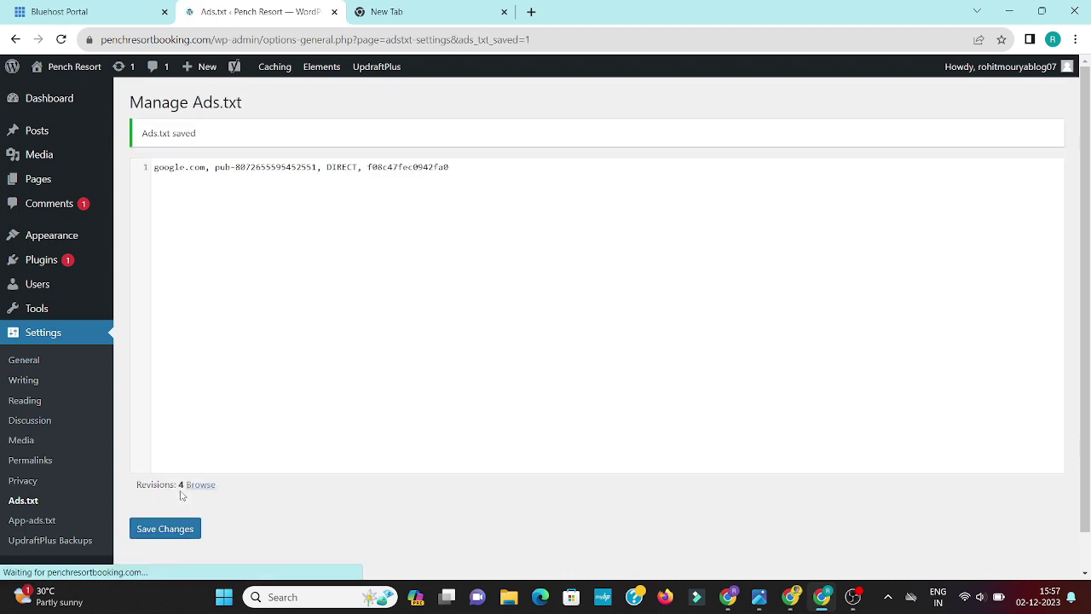
left_click(175, 525)
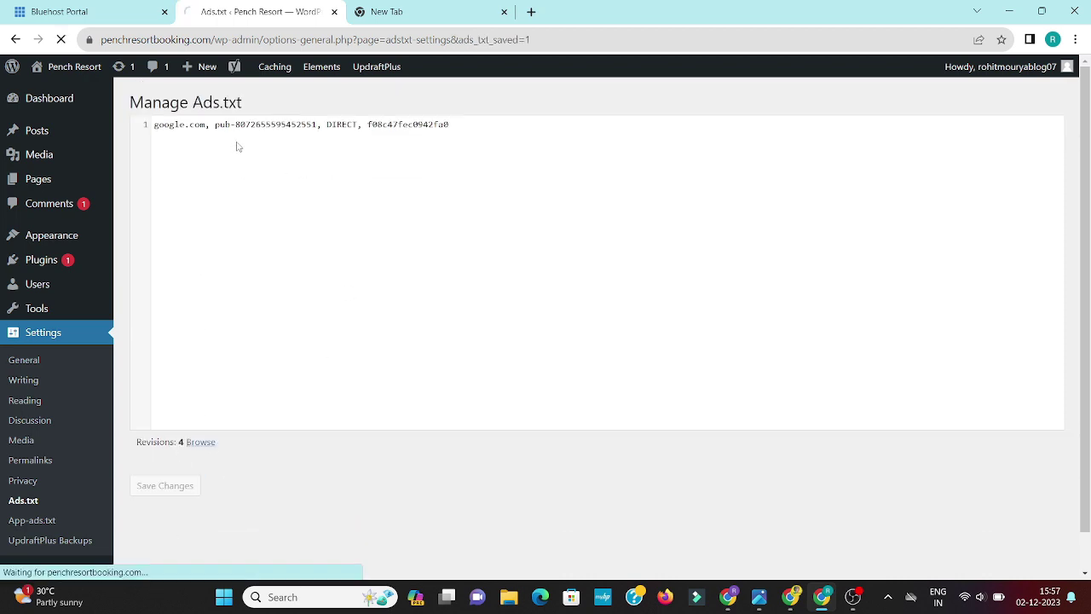